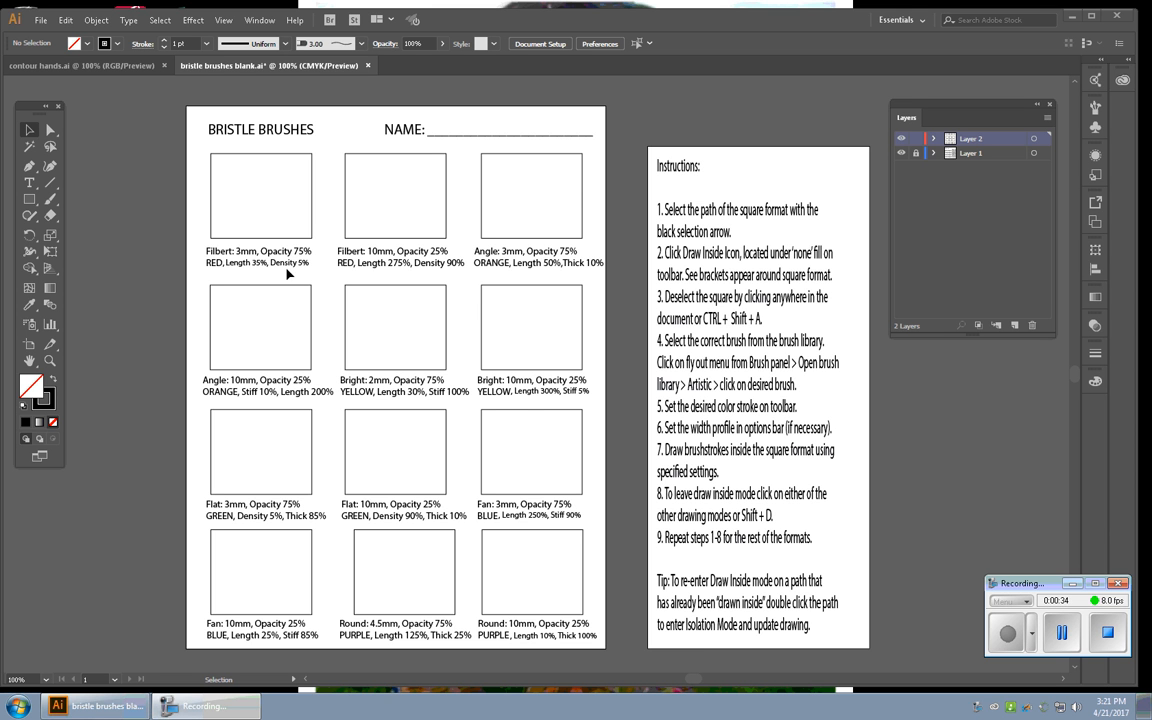
Enter Draw Inside mode on the first square, for the 3 mm filbert sample, and deselect its path.
click(212, 219)
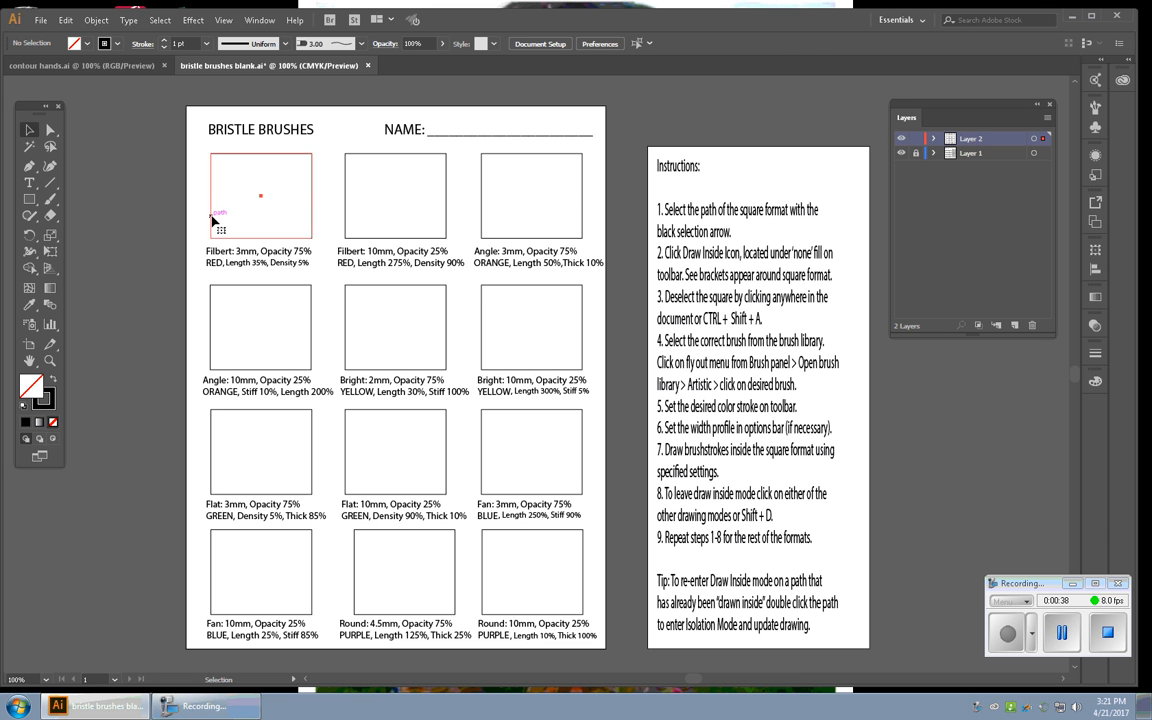
click(54, 441)
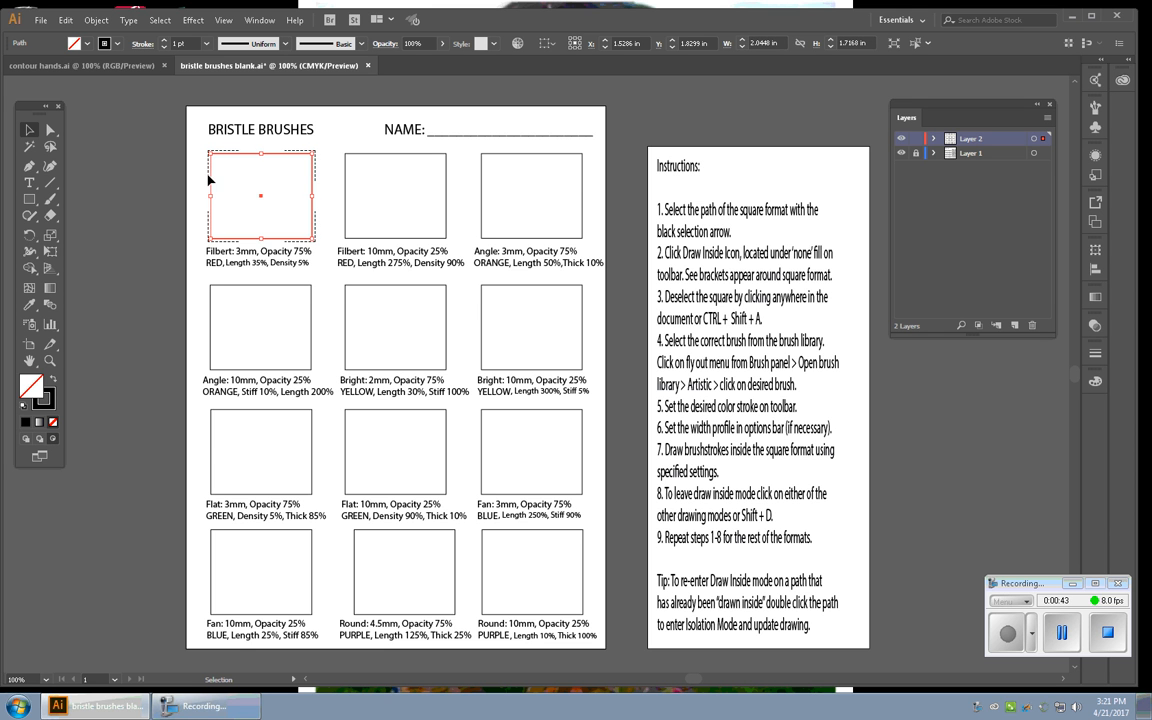
click(115, 237)
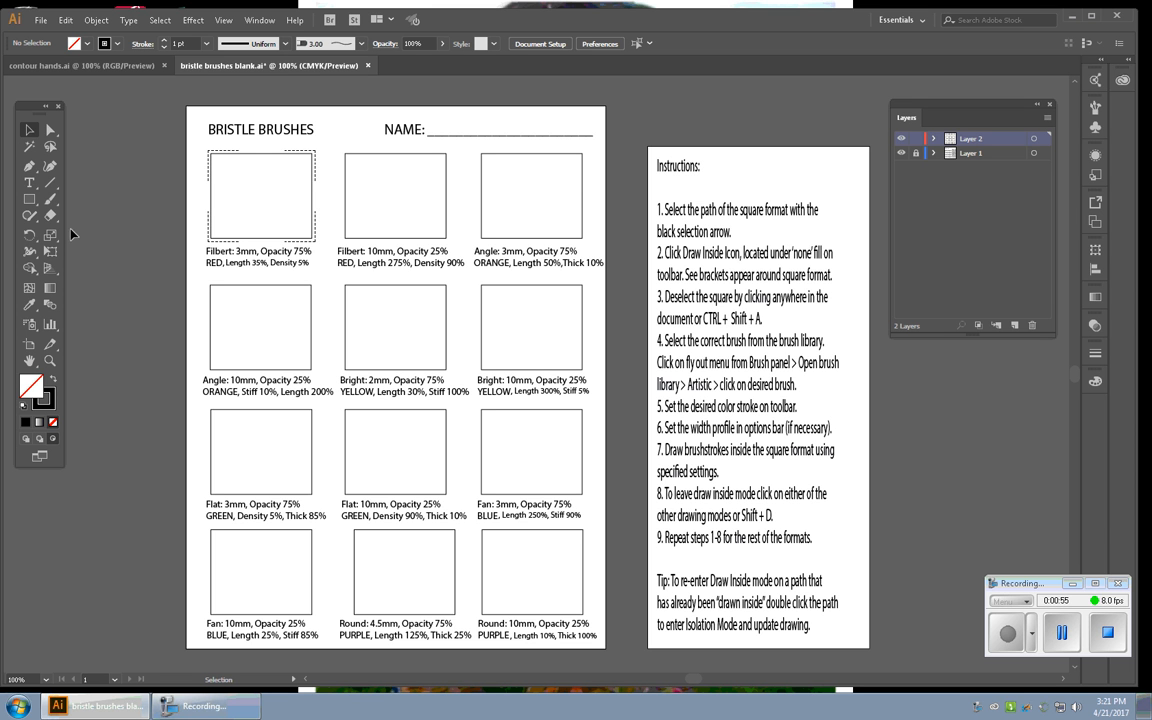
Activate the Paintbrush tool, open the Bristle Brush Library, and detach the list of document brushes.
click(52, 200)
click(255, 22)
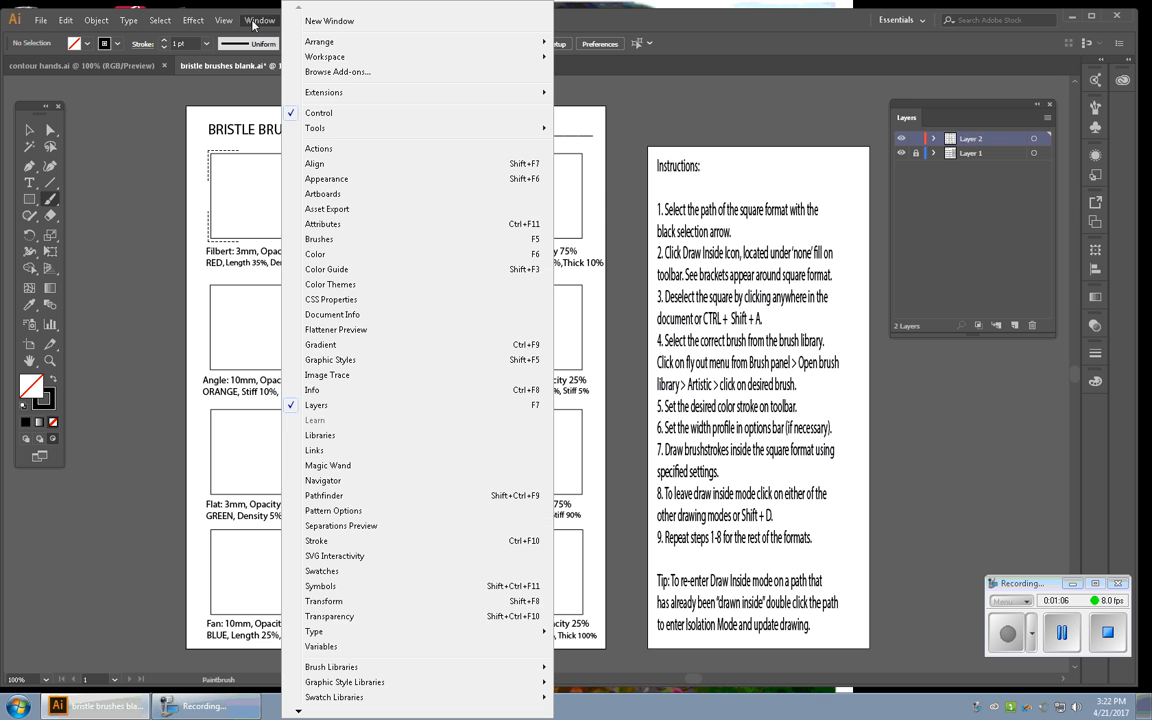
click(300, 239)
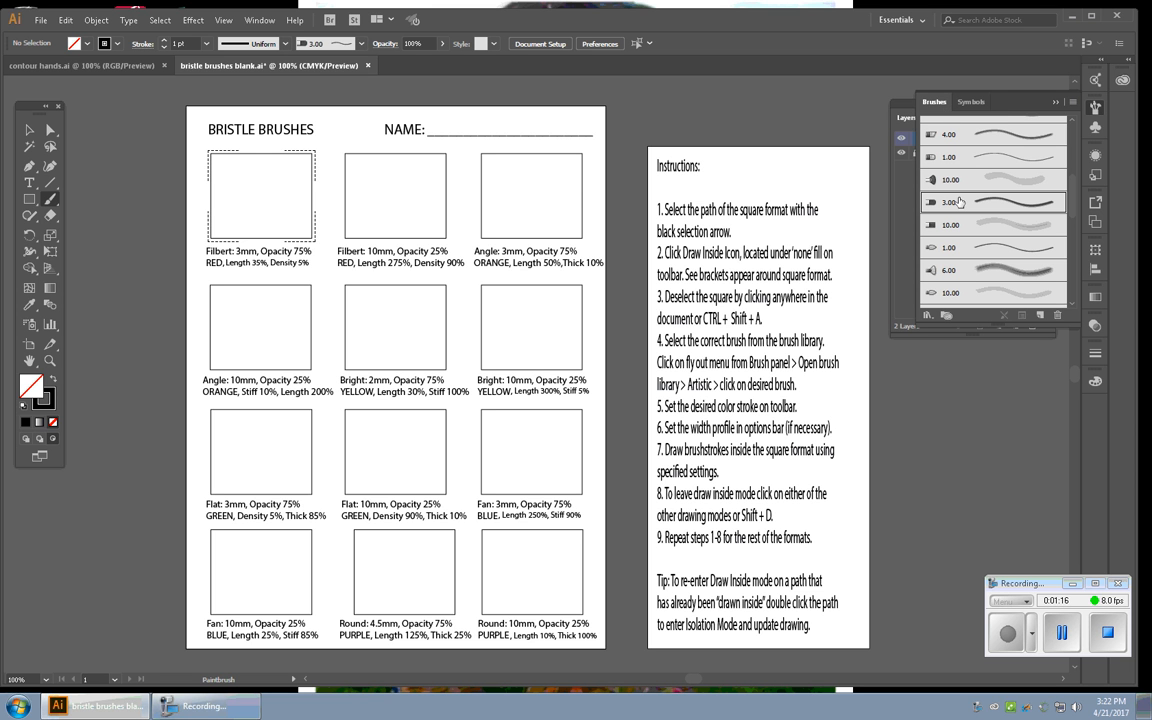
click(928, 315)
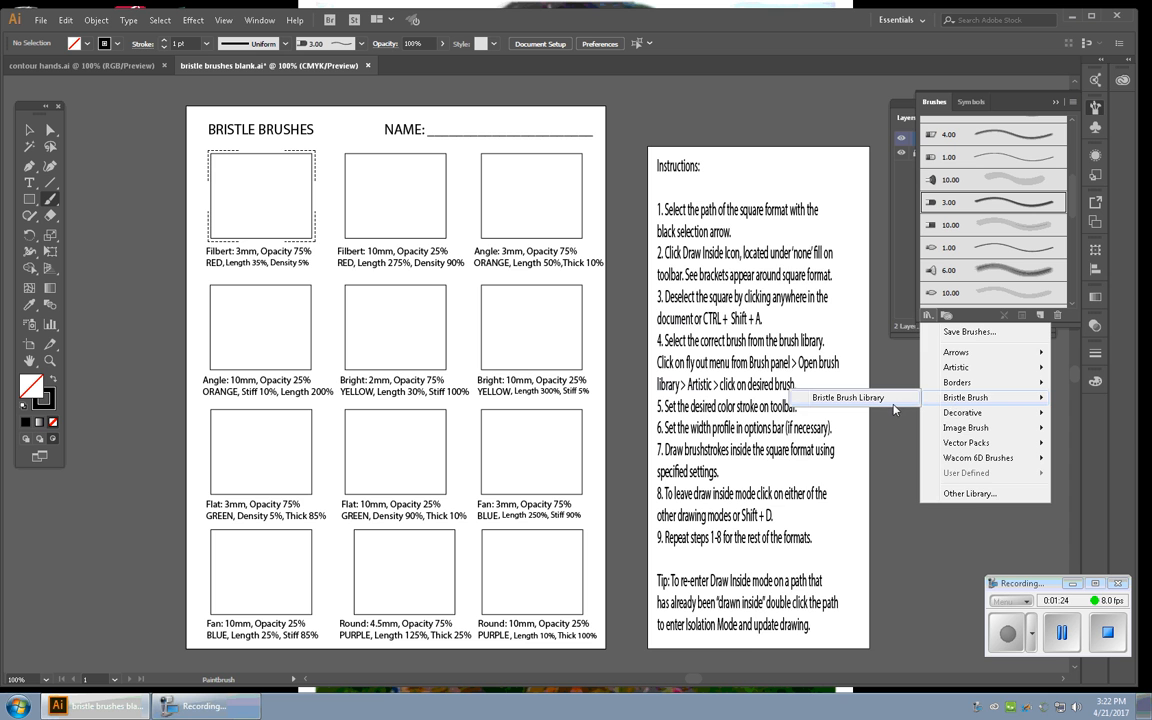
click(887, 399)
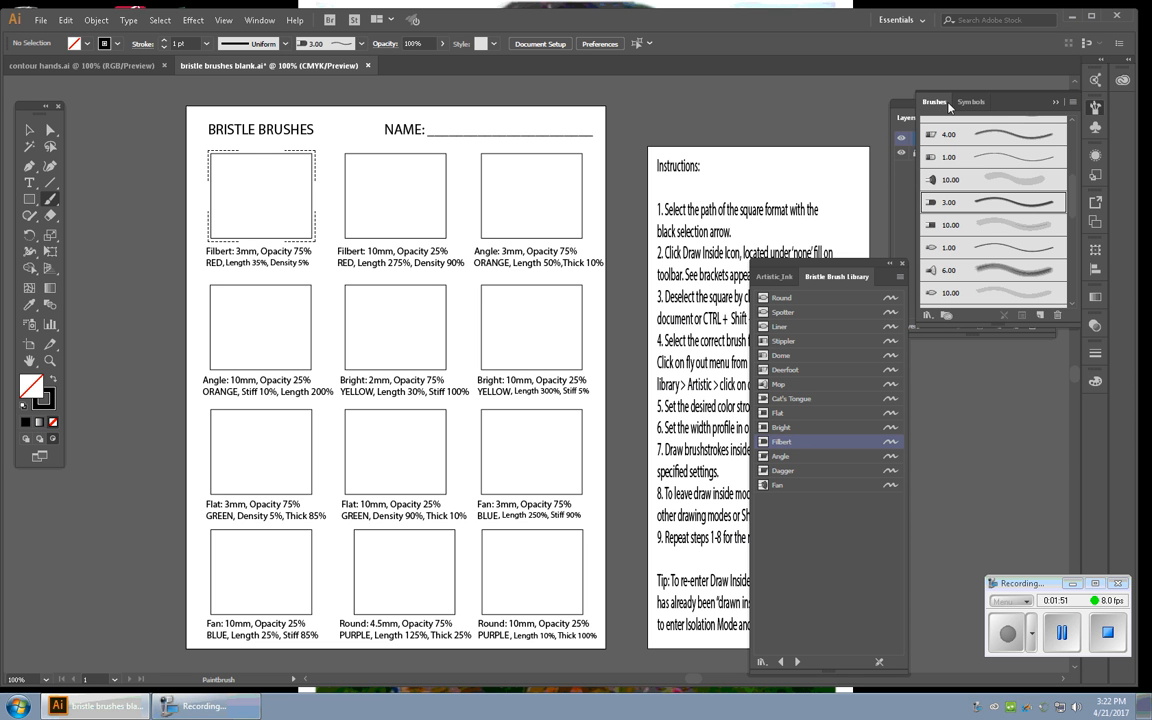
drag(934, 101, 943, 252)
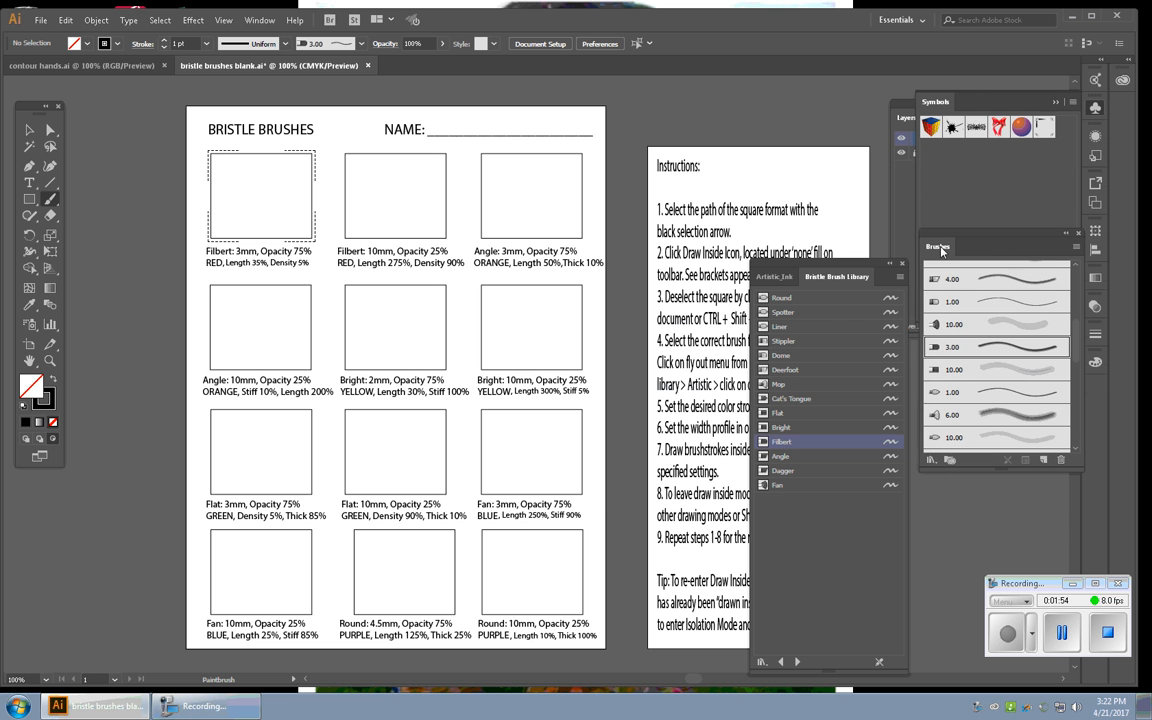
Set the 3 mm filbert brush's bristle length to 35% and its bristle density to 5%.
double_click(951, 350)
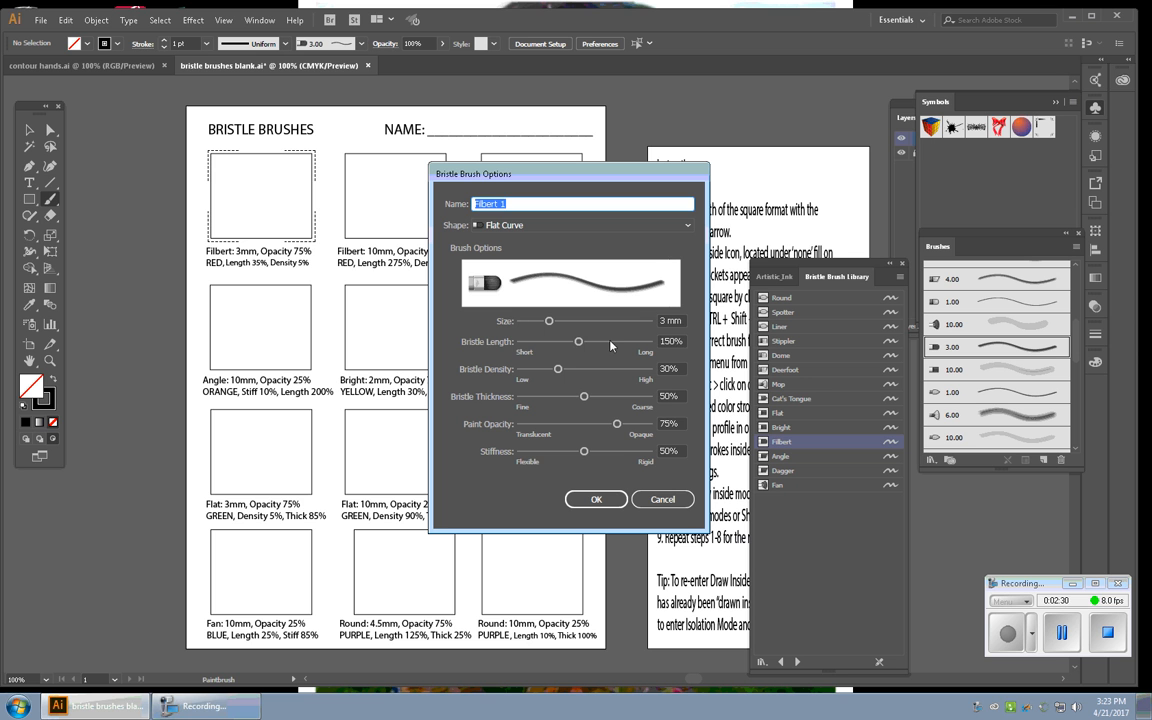
drag(584, 345, 546, 343)
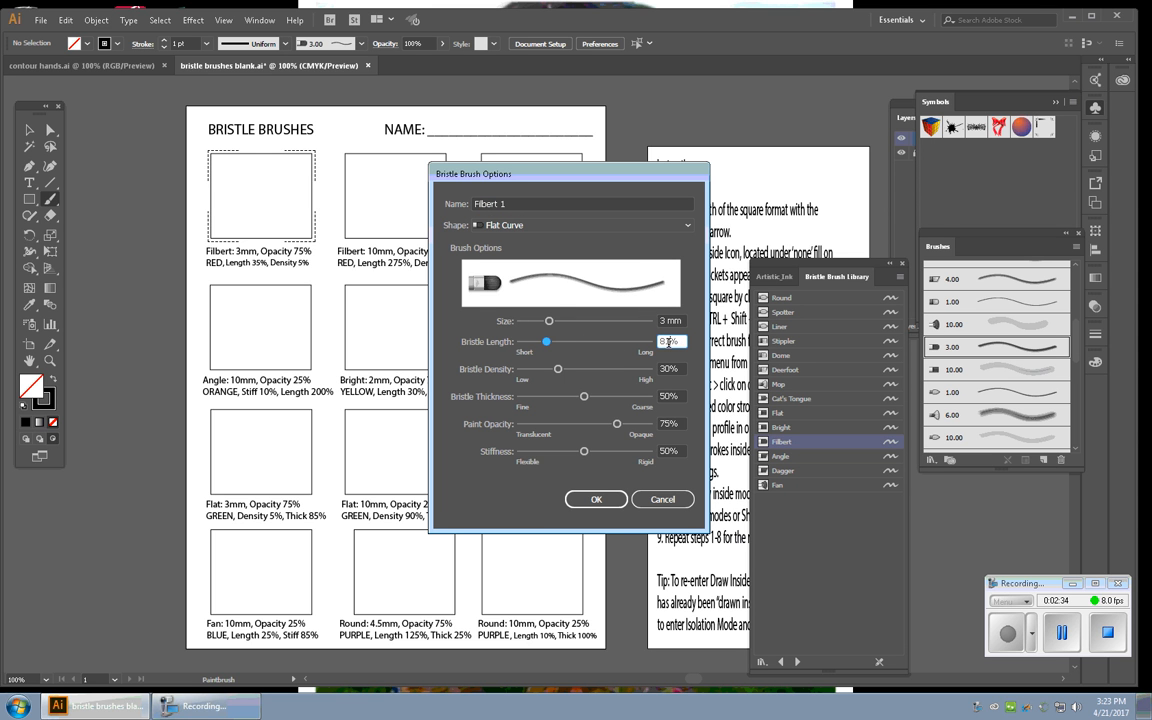
drag(668, 342, 659, 341)
text(25)
double_click(669, 369)
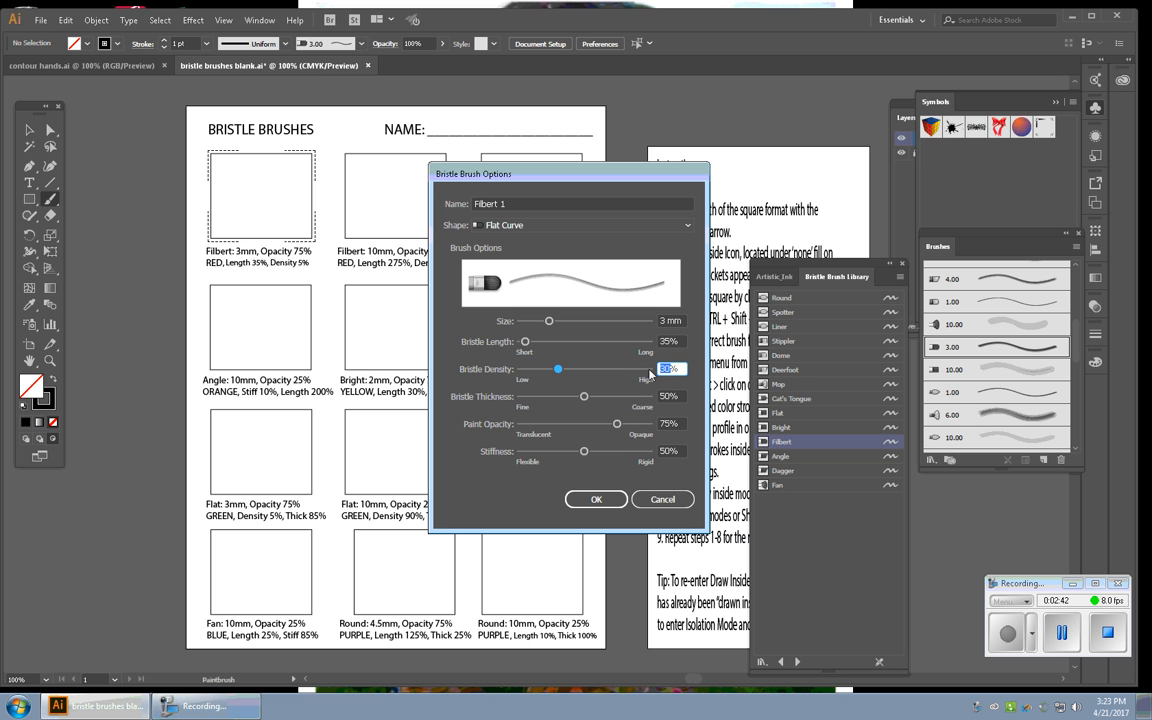
text(5)
click(598, 499)
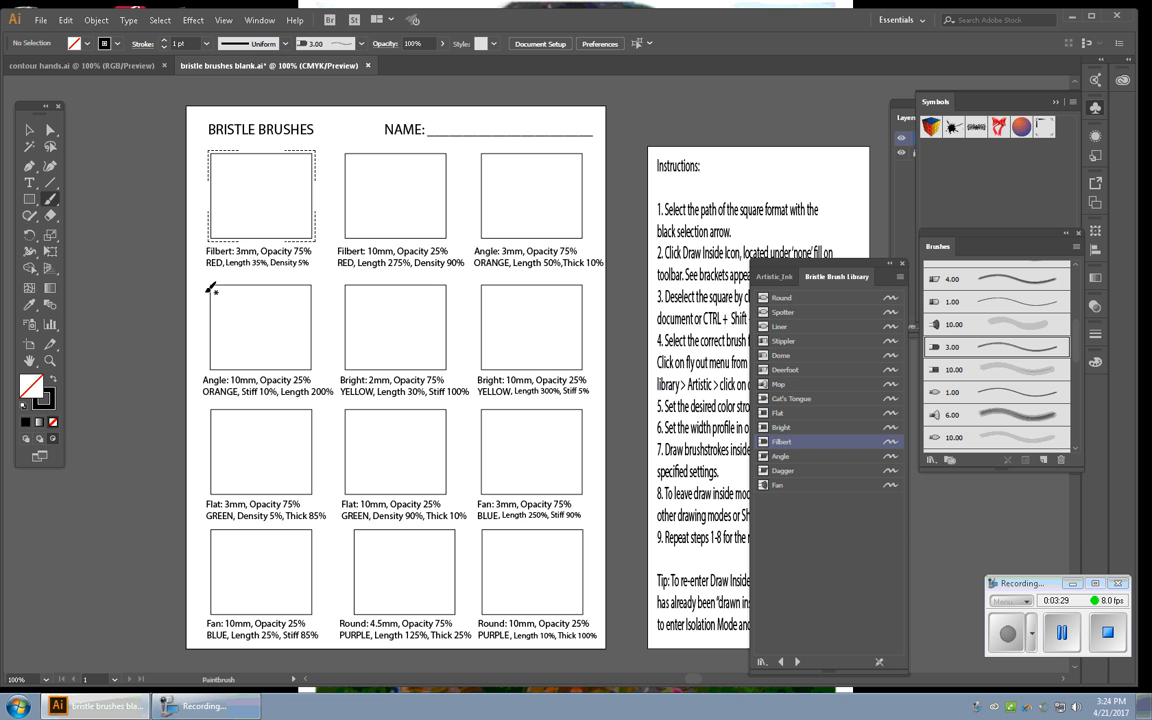
Set the stroke colour to red, paint overlapping curved and looping strokes inside the first square, and leave Draw Inside mode.
click(50, 405)
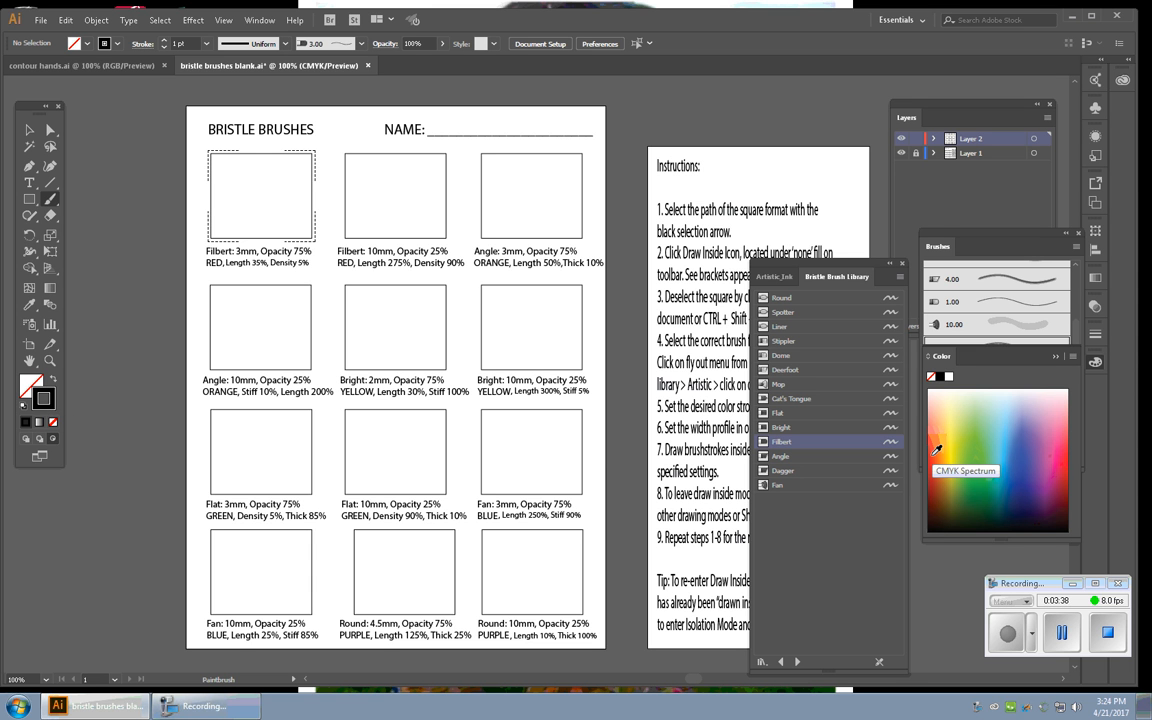
click(937, 450)
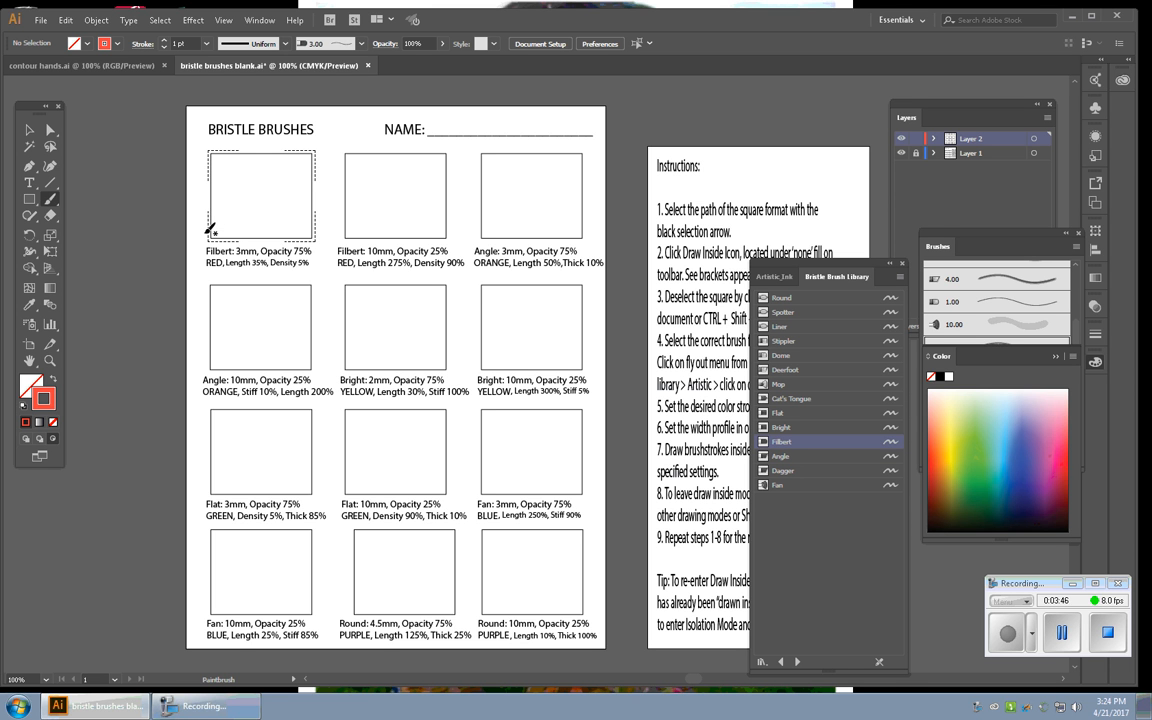
mouse_move(210, 230)
mouse_down()
mouse_move(257, 160)
mouse_move(311, 168)
mouse_move(241, 216)
mouse_up()
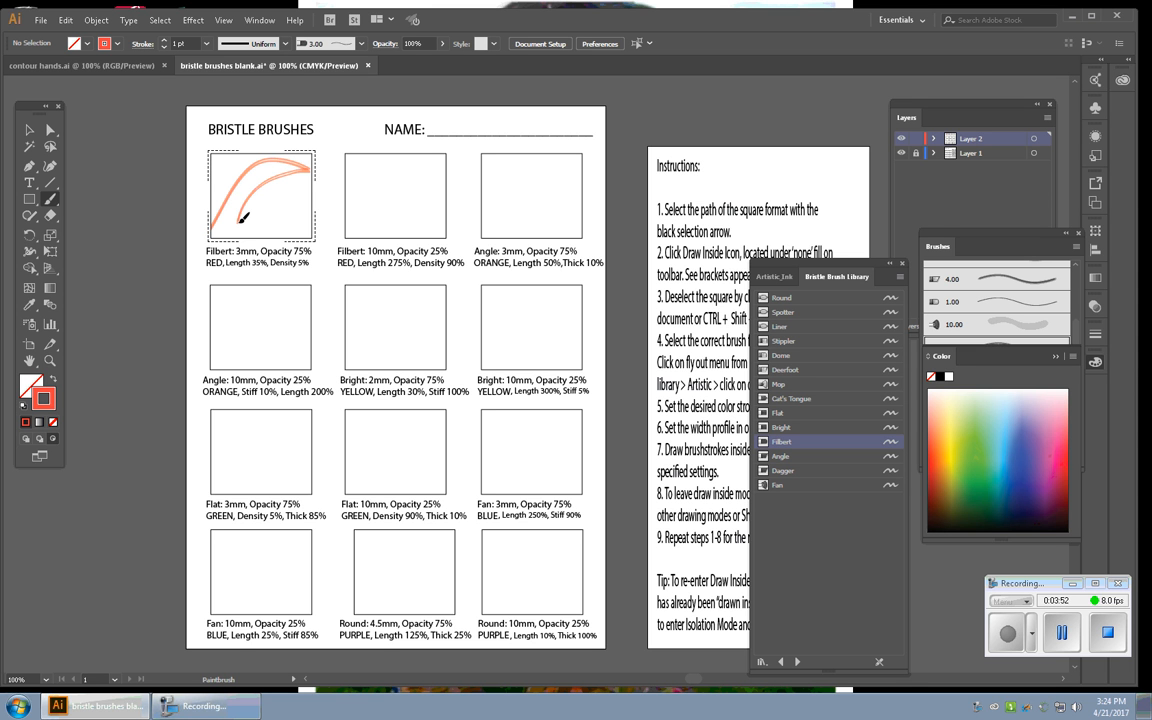
mouse_move(241, 219)
mouse_down()
mouse_move(243, 158)
mouse_move(232, 166)
mouse_move(236, 203)
mouse_move(253, 204)
mouse_move(219, 211)
mouse_move(229, 219)
mouse_move(200, 211)
mouse_move(211, 196)
mouse_move(259, 196)
mouse_move(246, 192)
mouse_move(233, 219)
mouse_move(230, 196)
mouse_move(253, 209)
mouse_move(277, 193)
mouse_move(232, 192)
mouse_move(236, 224)
mouse_move(223, 218)
mouse_move(257, 216)
mouse_move(225, 212)
mouse_move(258, 205)
mouse_up()
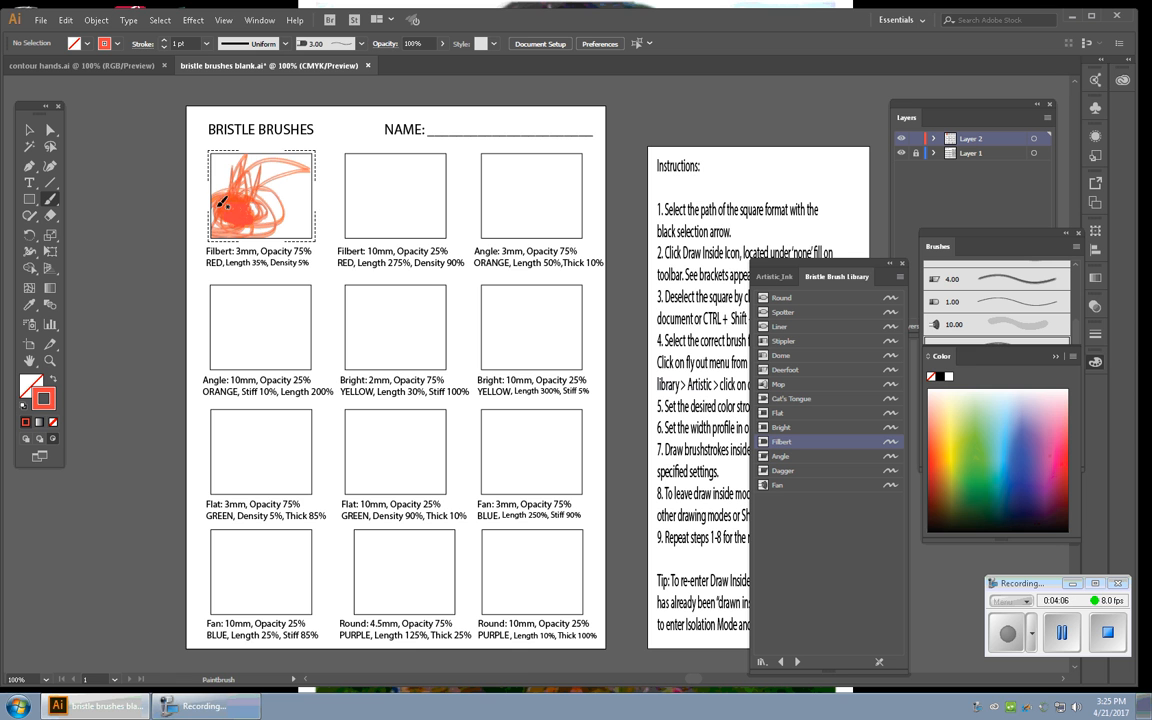
mouse_move(231, 153)
mouse_down()
mouse_move(247, 150)
mouse_move(280, 205)
mouse_up()
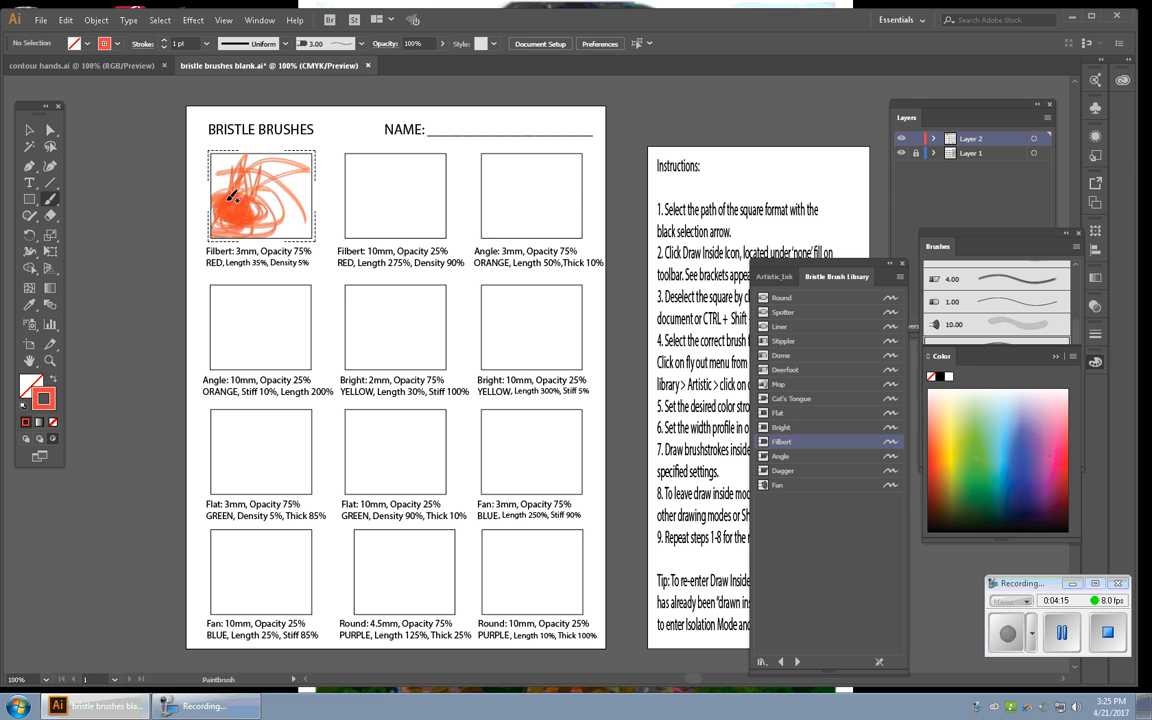
mouse_move(212, 178)
mouse_down()
mouse_move(239, 218)
mouse_move(222, 201)
mouse_move(247, 205)
mouse_move(220, 223)
mouse_move(234, 203)
mouse_move(268, 218)
mouse_move(239, 208)
mouse_move(238, 221)
mouse_move(229, 208)
mouse_move(269, 209)
mouse_move(258, 202)
mouse_move(292, 215)
mouse_move(250, 218)
mouse_up()
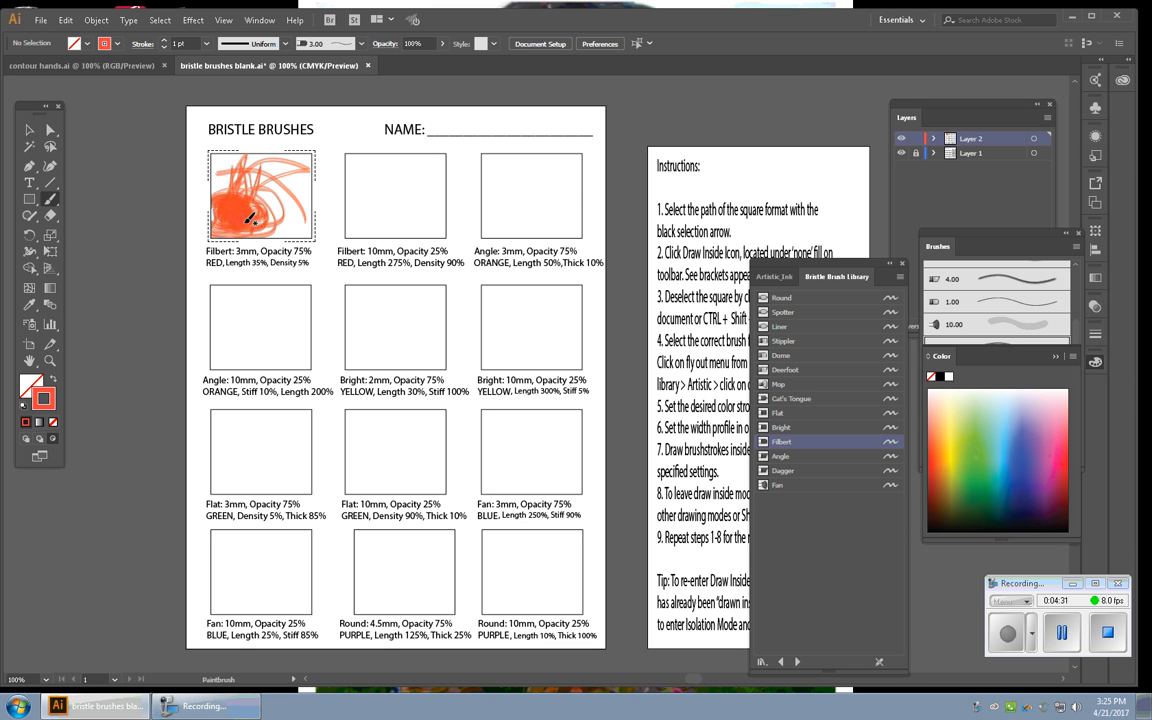
mouse_move(250, 218)
mouse_down()
mouse_move(240, 193)
mouse_move(255, 176)
mouse_move(260, 199)
mouse_up()
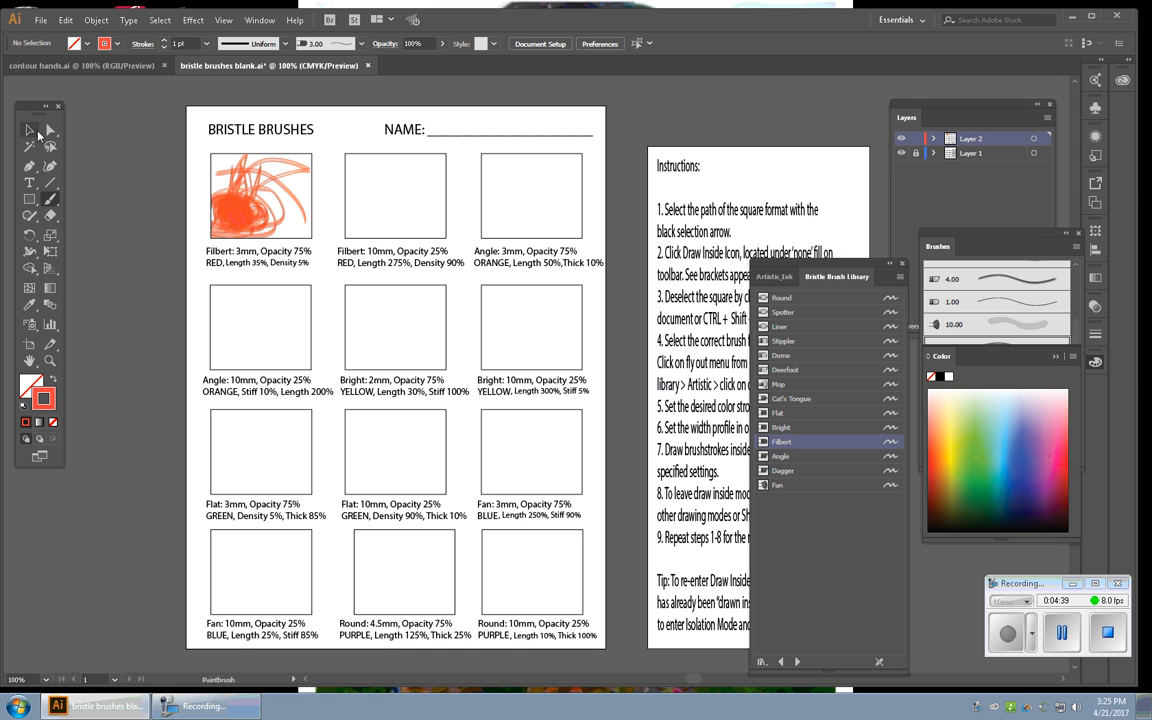
Enter Draw Inside mode on the second square of the top row and deselect its path.
click(36, 131)
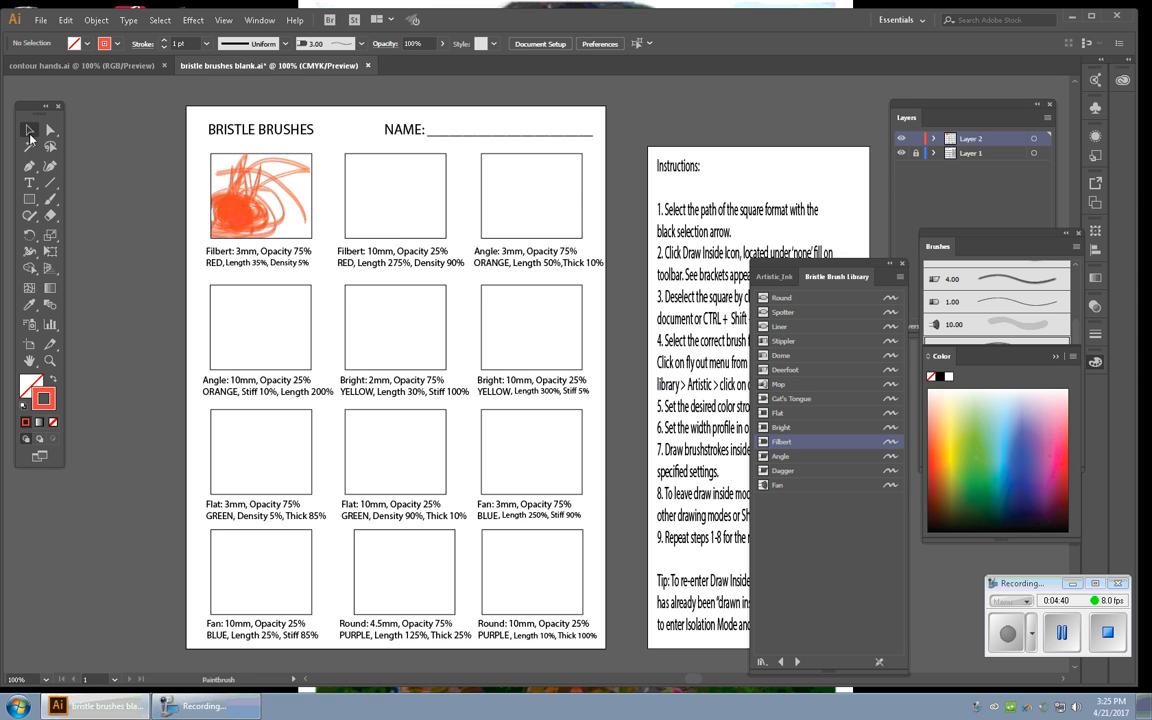
click(347, 196)
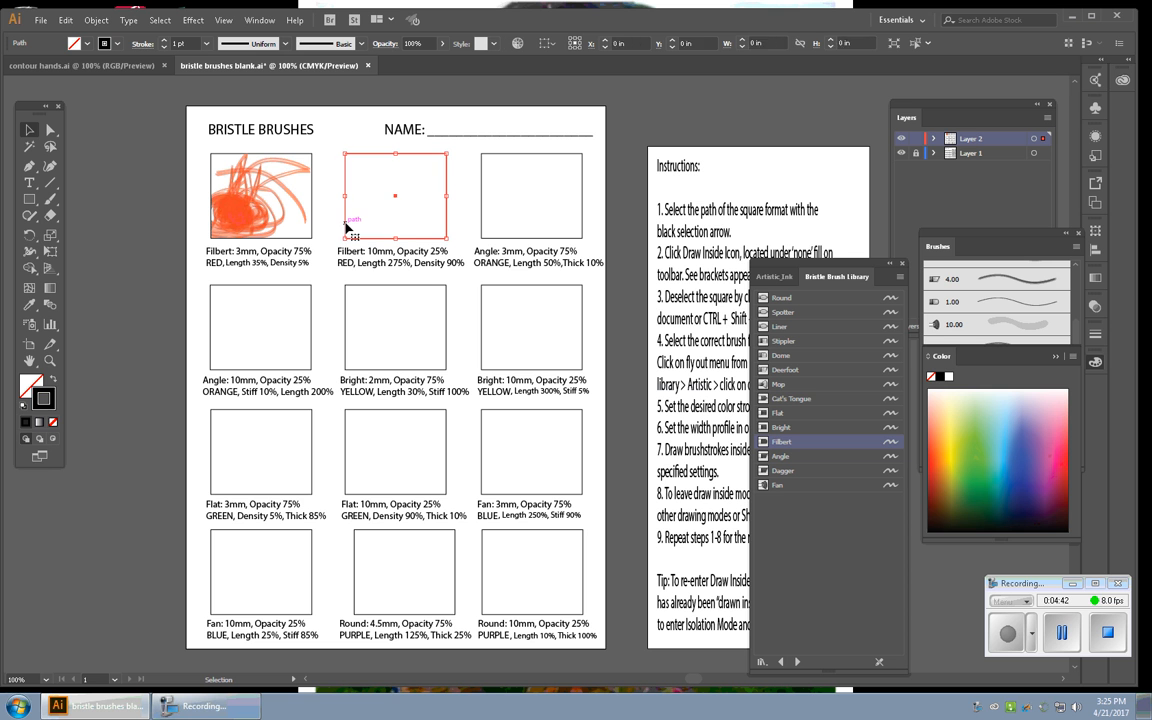
click(53, 437)
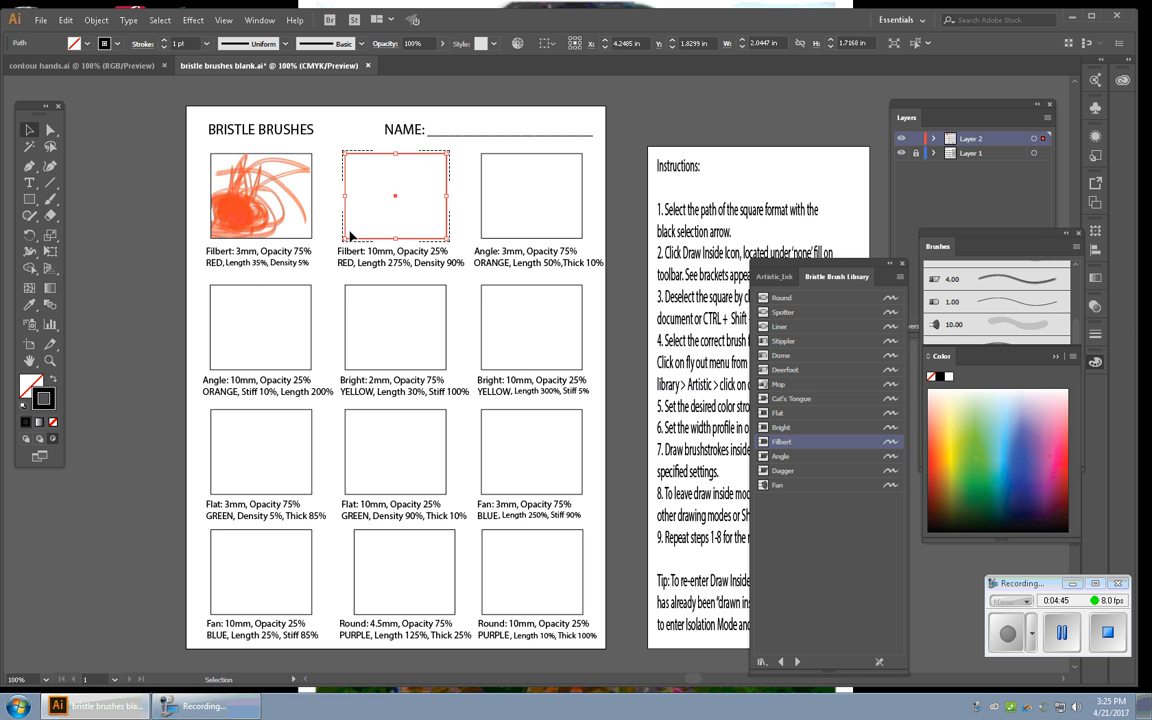
click(128, 196)
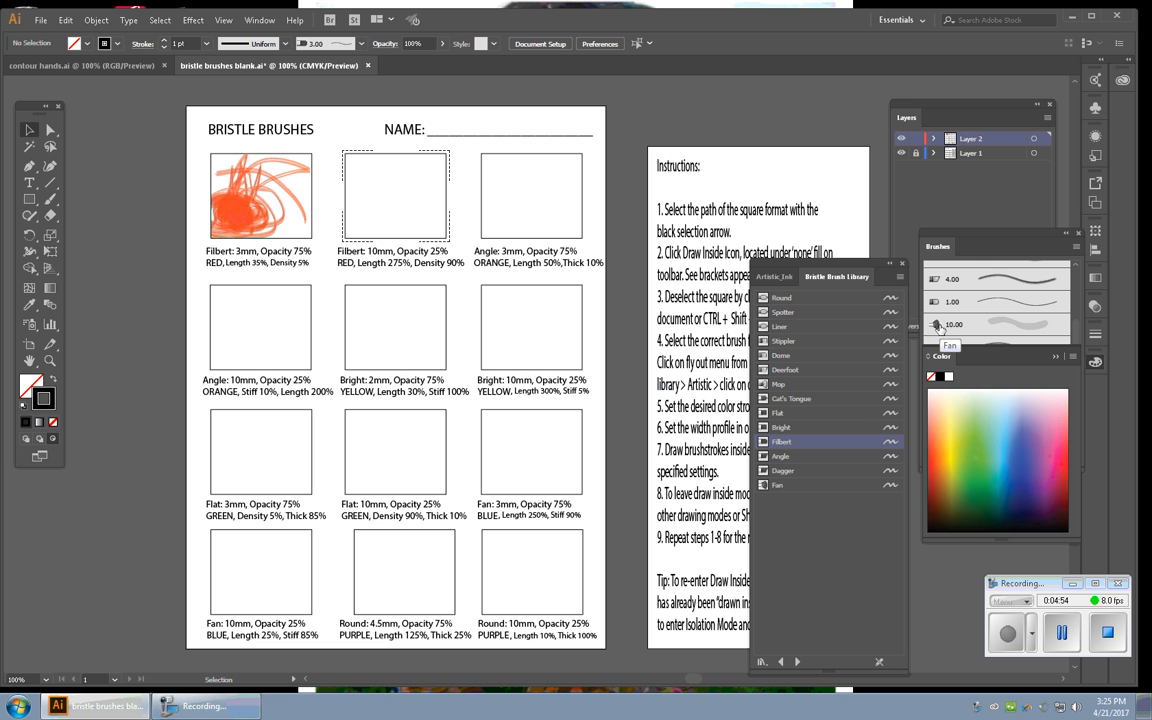
Add another Filbert brush from the Bristle Brush Library and reposition and enlarge the list of document brushes.
click(791, 444)
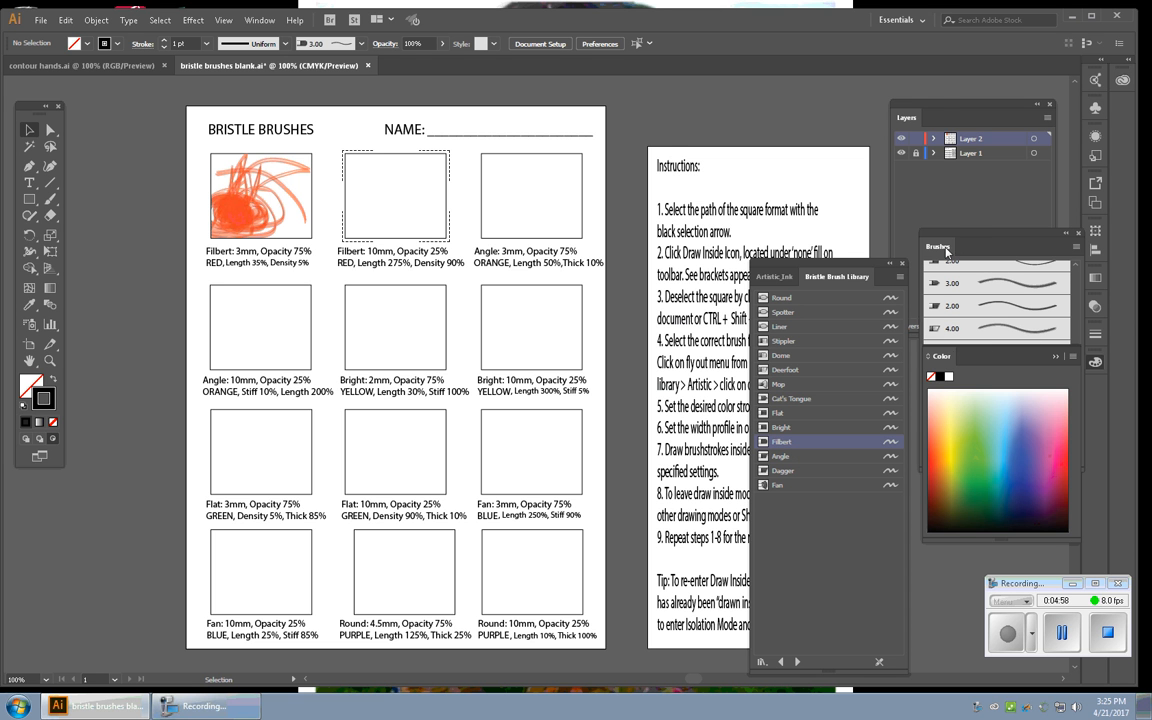
mouse_move(946, 251)
mouse_down()
mouse_move(905, 185)
mouse_move(786, 118)
mouse_up()
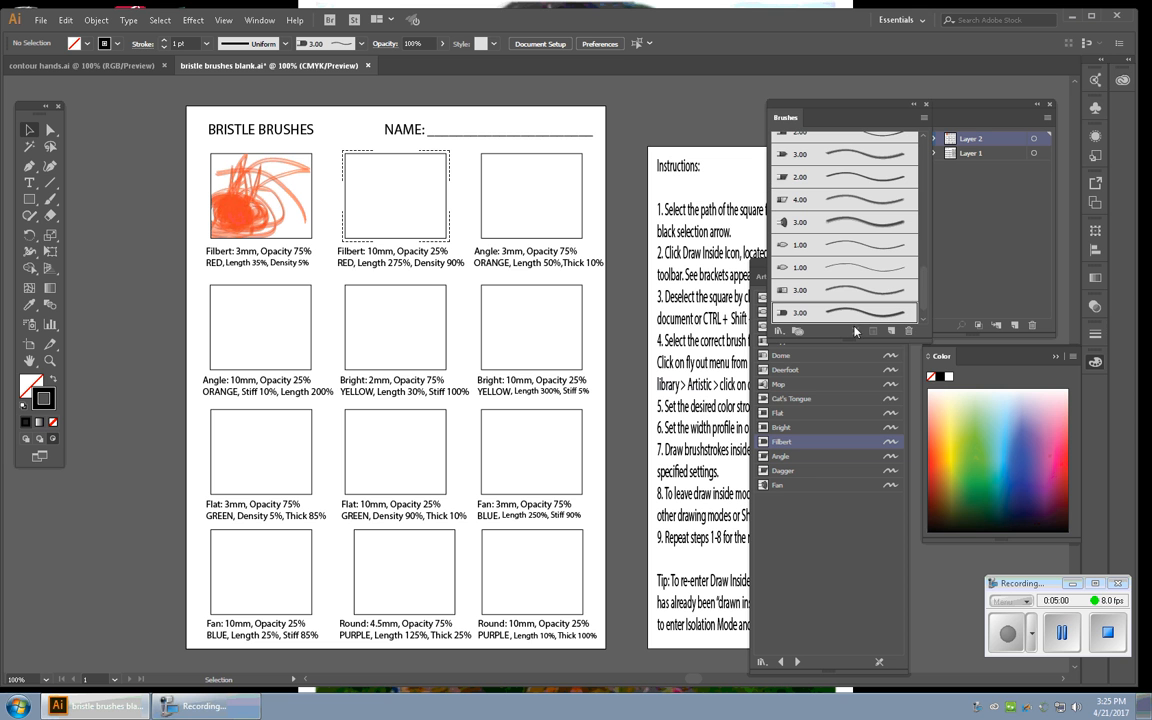
drag(843, 339, 843, 419)
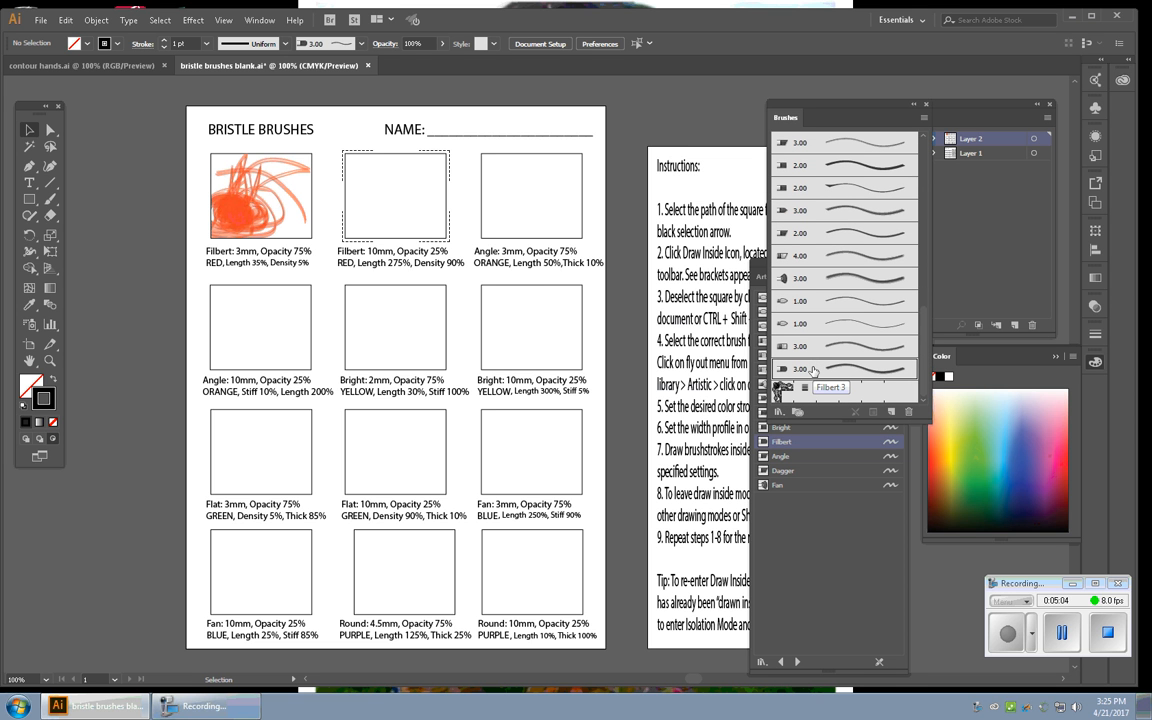
Set the new Filbert 3 brush's size to 10 mm and its paint opacity to 25%.
double_click(814, 370)
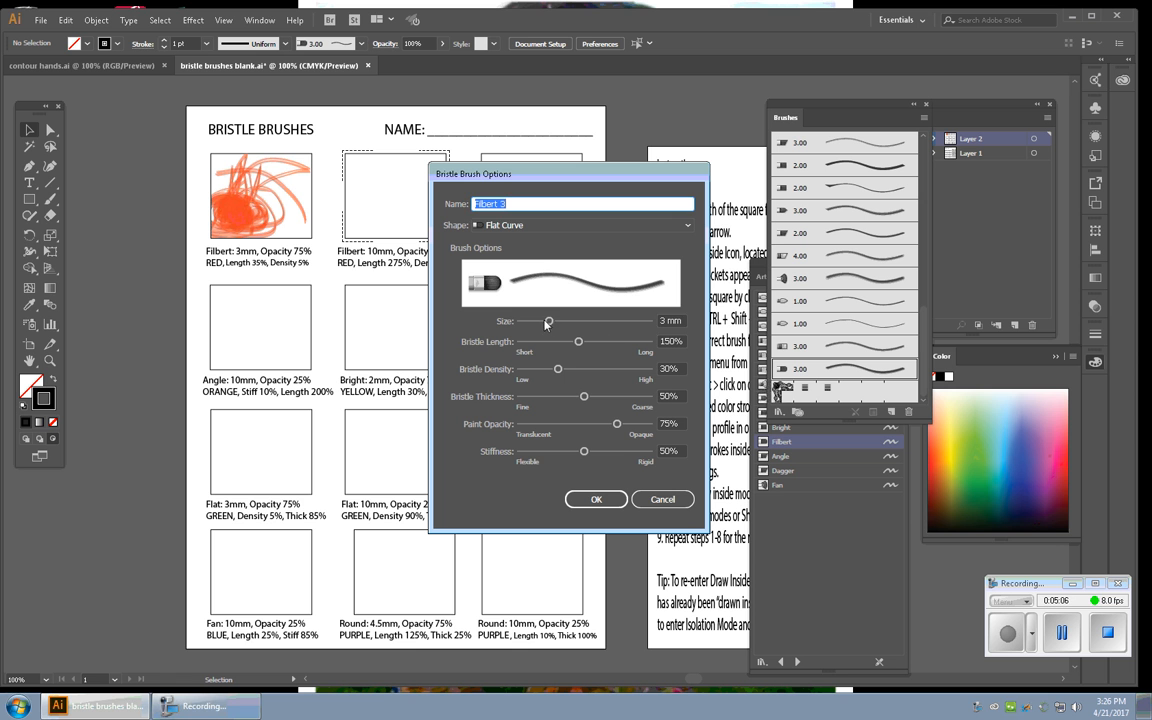
drag(548, 321, 569, 321)
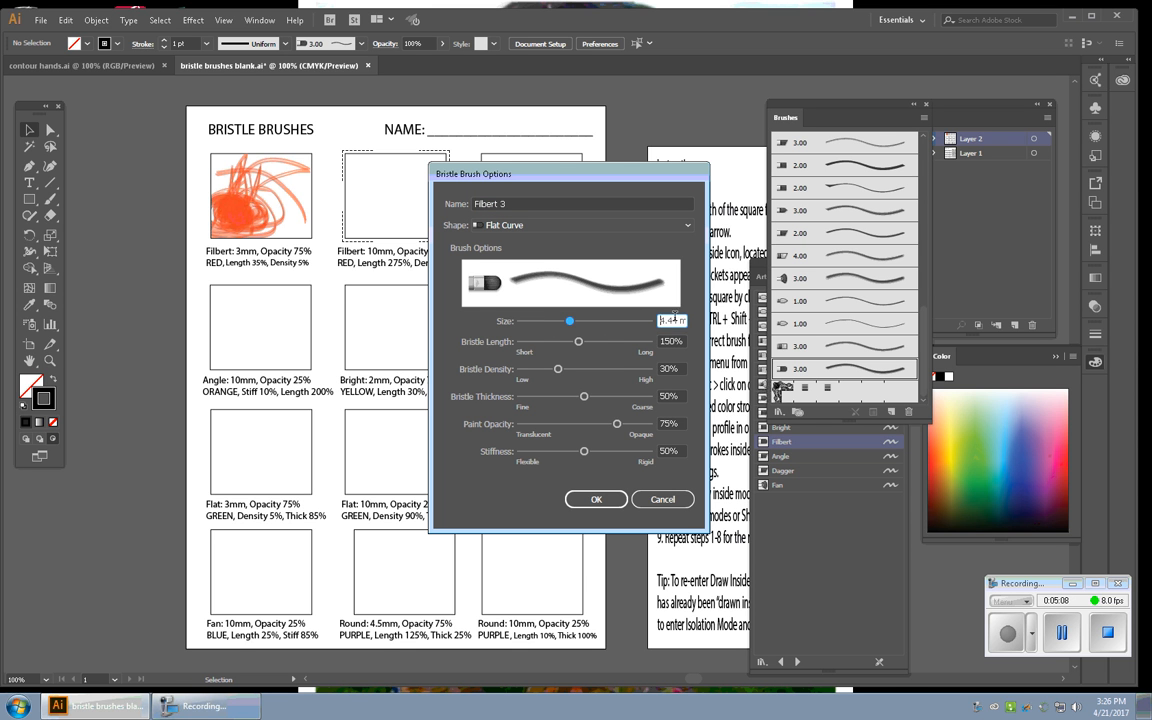
drag(678, 321, 636, 321)
text(10)
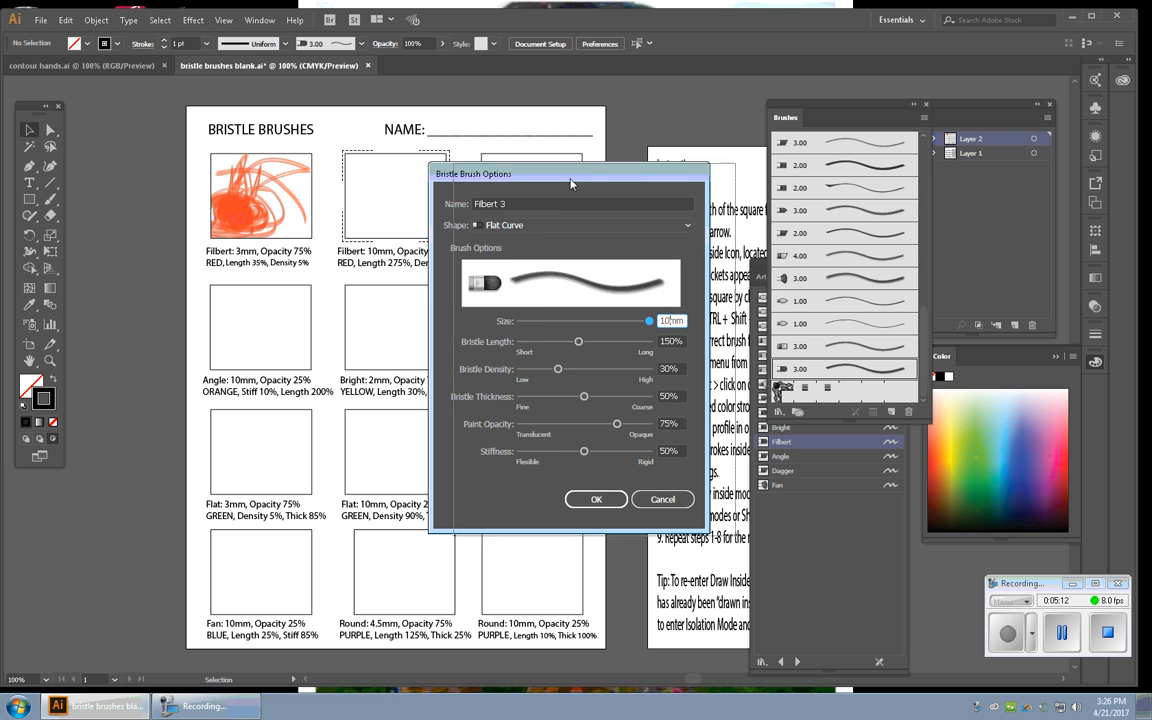
drag(545, 182, 628, 182)
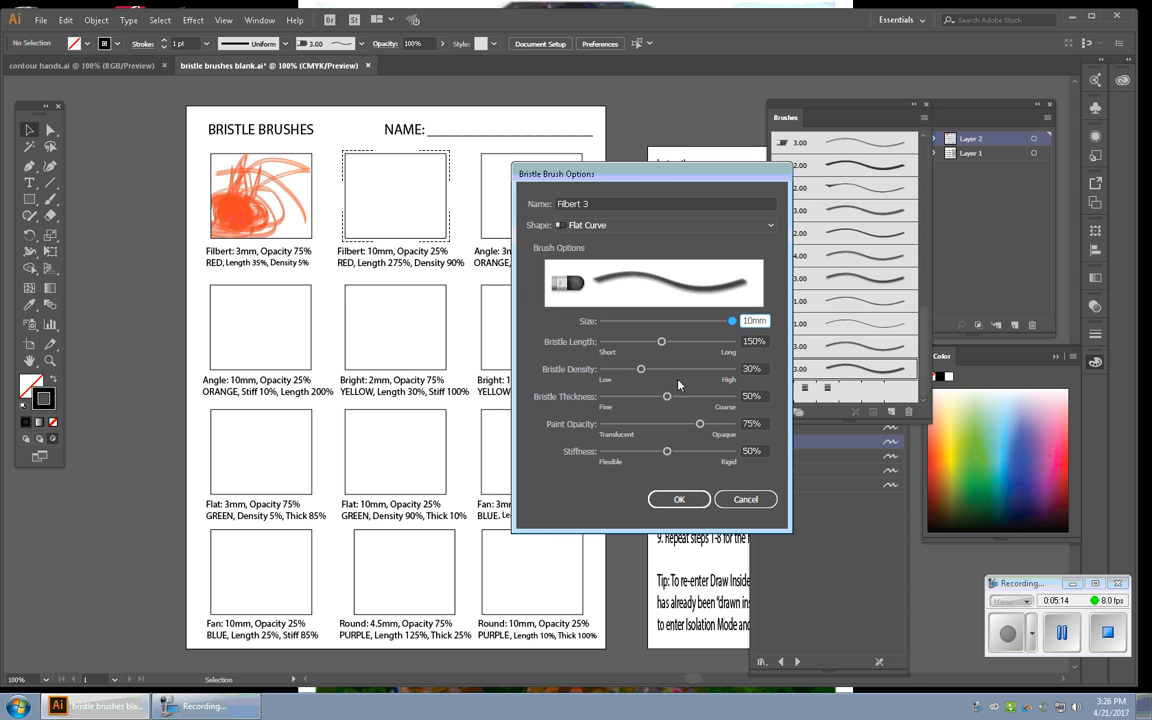
click(744, 424)
text(25)
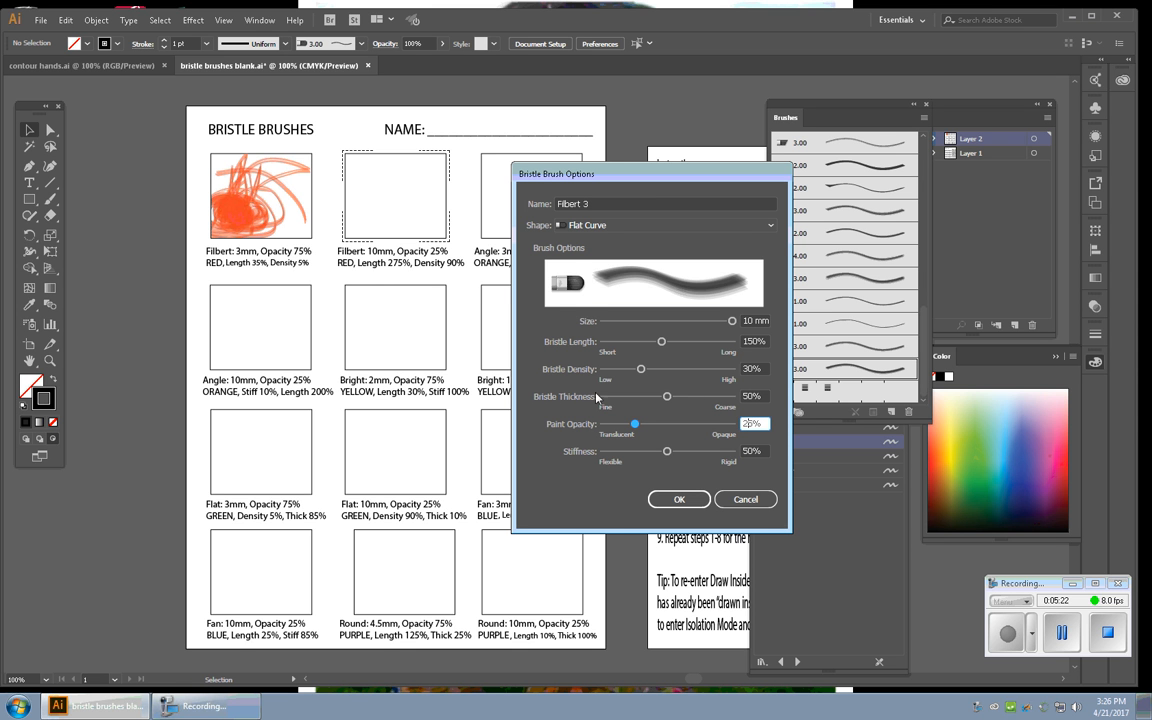
Set the Filbert 3 brush's bristle length to 275% and bristle density to 90%, and apply the options.
double_click(756, 341)
text(275)
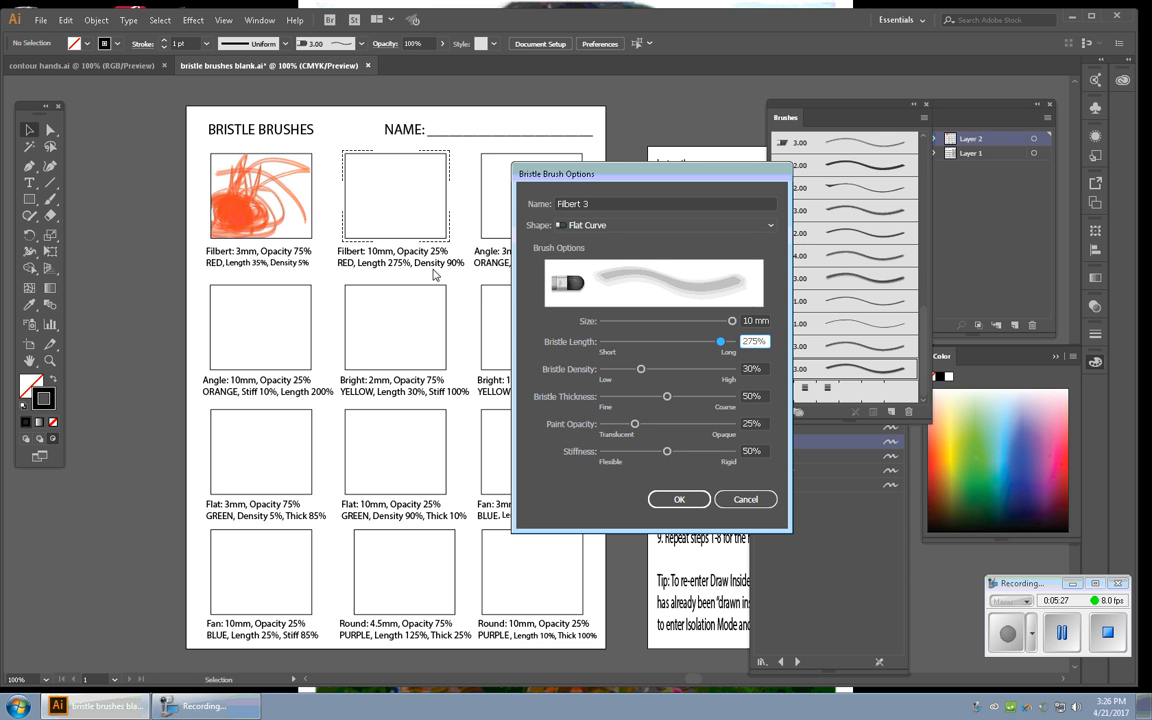
click(745, 369)
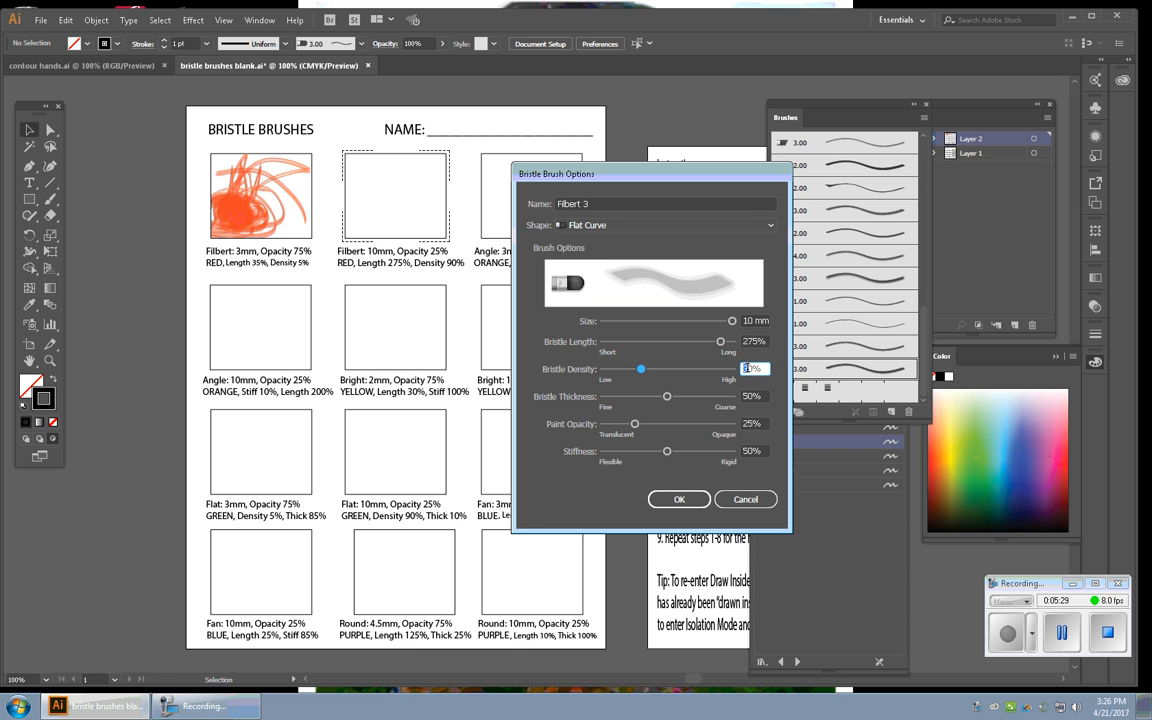
text(9)
click(680, 500)
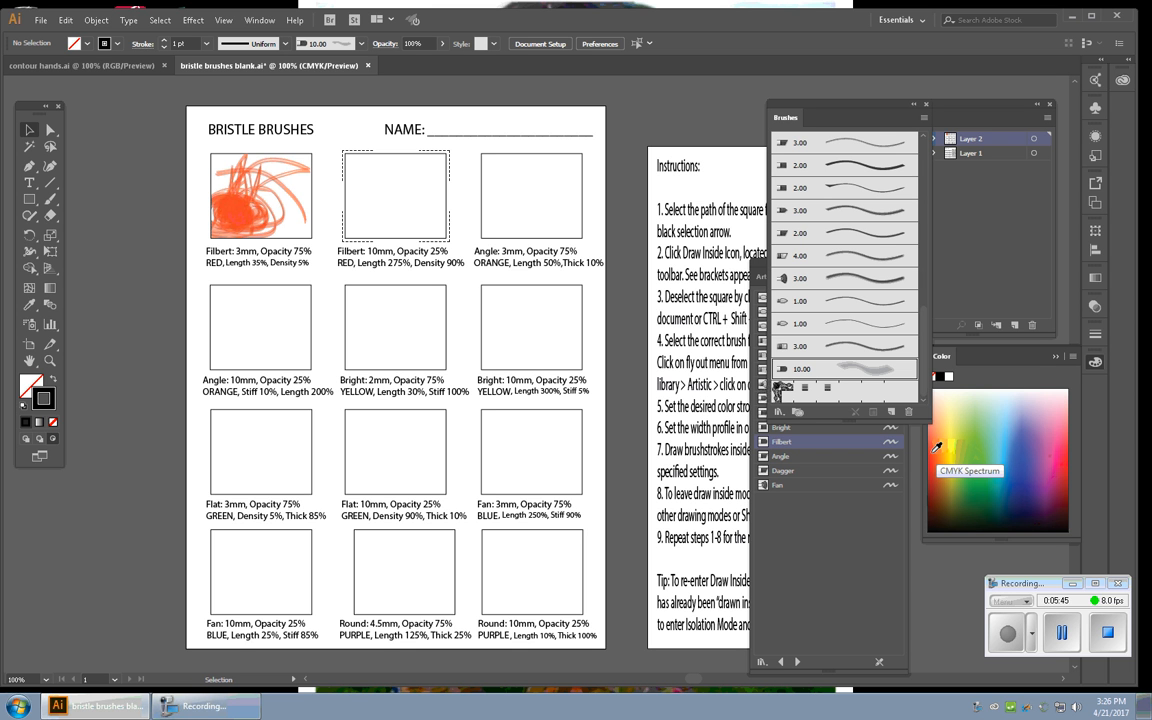
Set the stroke colour to red, paint overlapping brushstrokes across the second square of the top row, and leave Draw Inside mode.
click(937, 447)
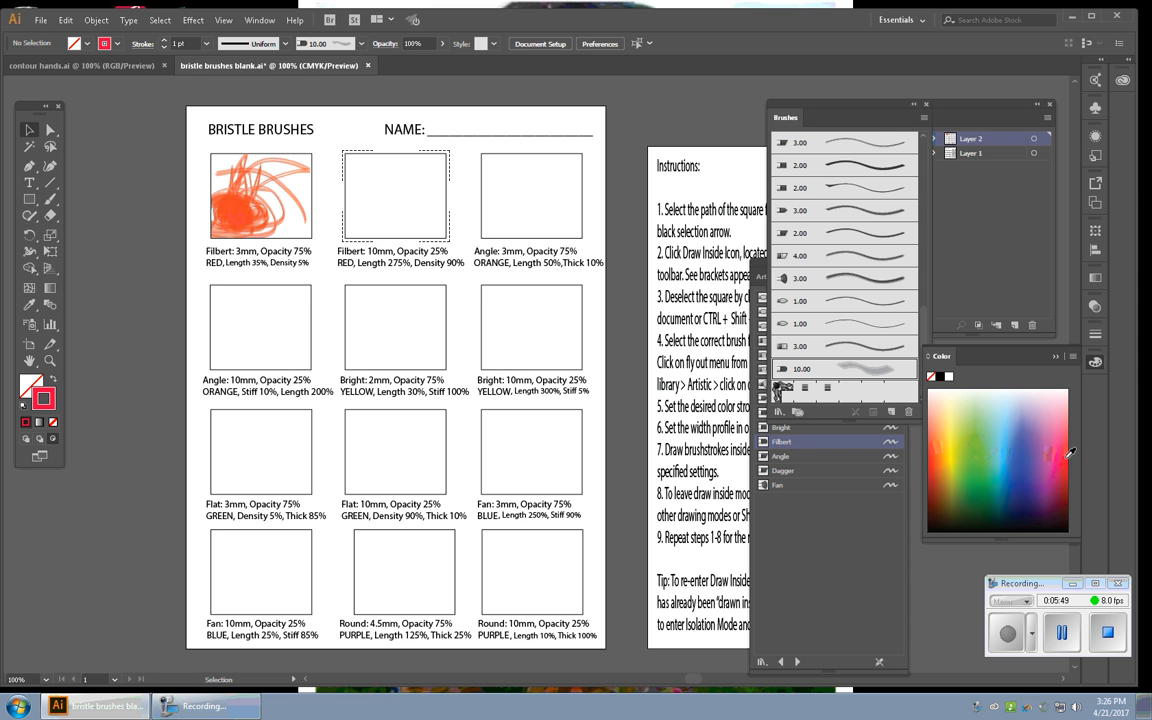
click(55, 202)
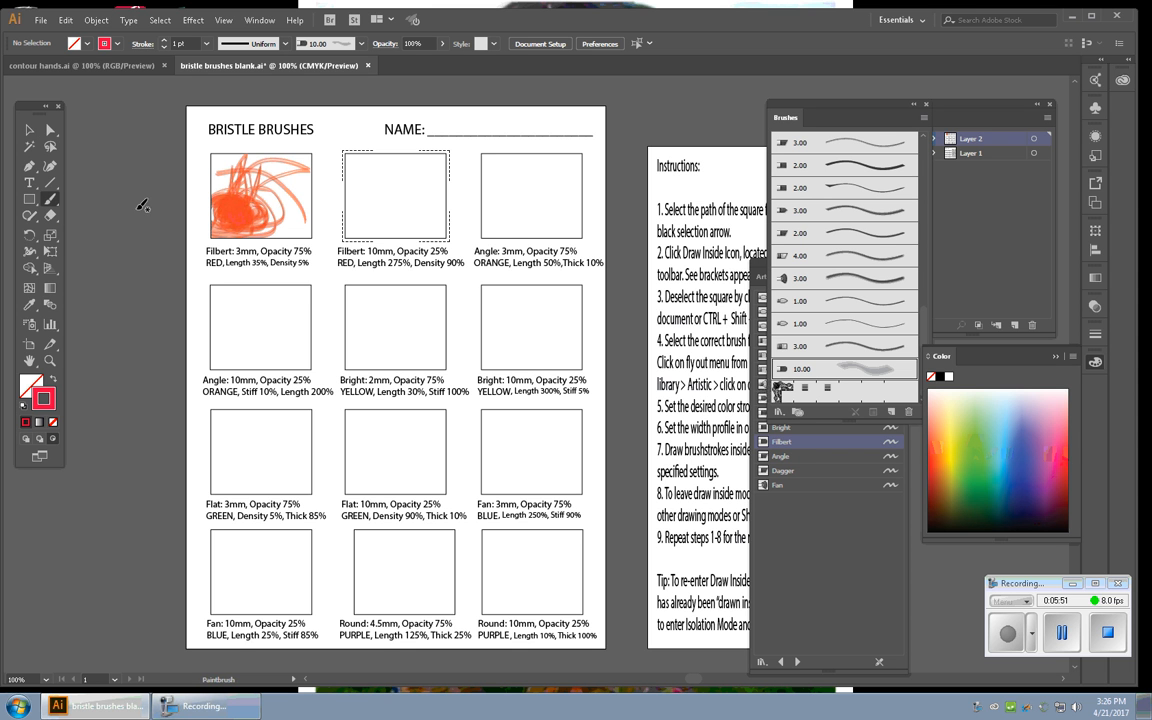
mouse_move(376, 211)
mouse_down()
mouse_move(333, 203)
mouse_move(353, 218)
mouse_move(355, 179)
mouse_move(402, 213)
mouse_move(399, 236)
mouse_move(439, 239)
mouse_move(436, 271)
mouse_move(417, 234)
mouse_move(456, 235)
mouse_move(472, 194)
mouse_move(442, 181)
mouse_move(462, 175)
mouse_move(429, 185)
mouse_move(448, 210)
mouse_up()
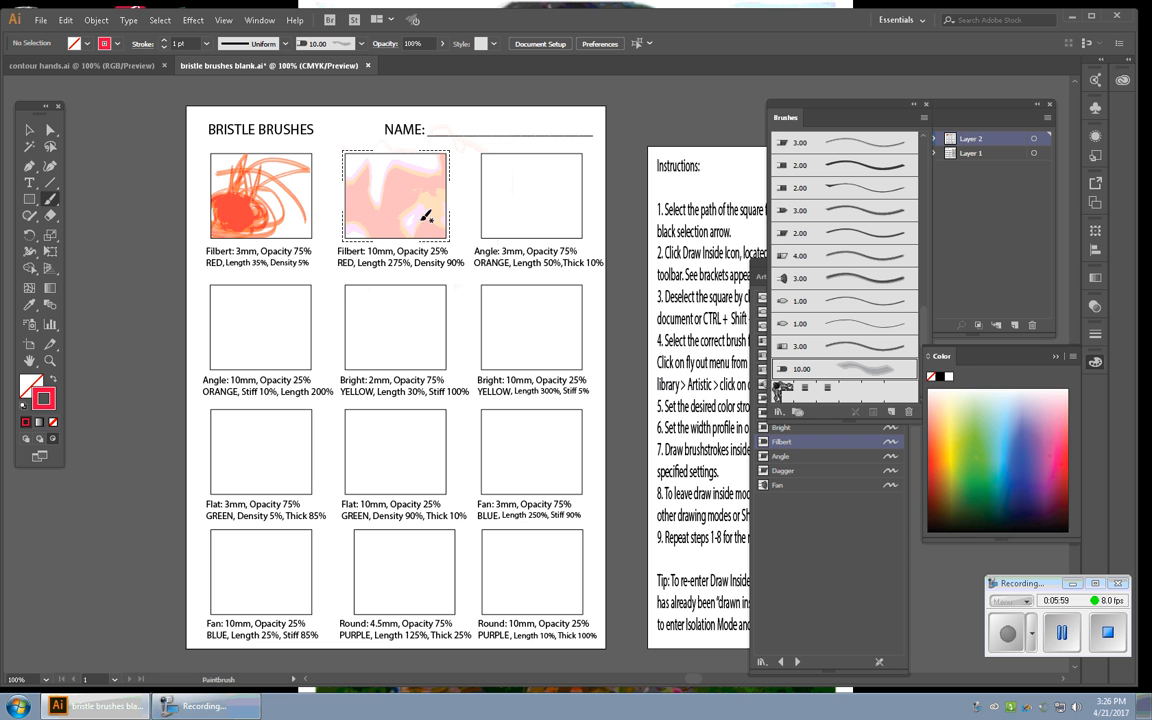
mouse_move(414, 218)
mouse_down()
mouse_move(438, 244)
mouse_move(434, 222)
mouse_move(421, 233)
mouse_move(419, 218)
mouse_move(434, 232)
mouse_move(420, 219)
mouse_move(437, 217)
mouse_move(425, 230)
mouse_move(432, 216)
mouse_move(418, 213)
mouse_move(439, 216)
mouse_move(418, 217)
mouse_move(430, 219)
mouse_move(425, 208)
mouse_move(445, 224)
mouse_move(409, 204)
mouse_move(381, 217)
mouse_move(336, 188)
mouse_up()
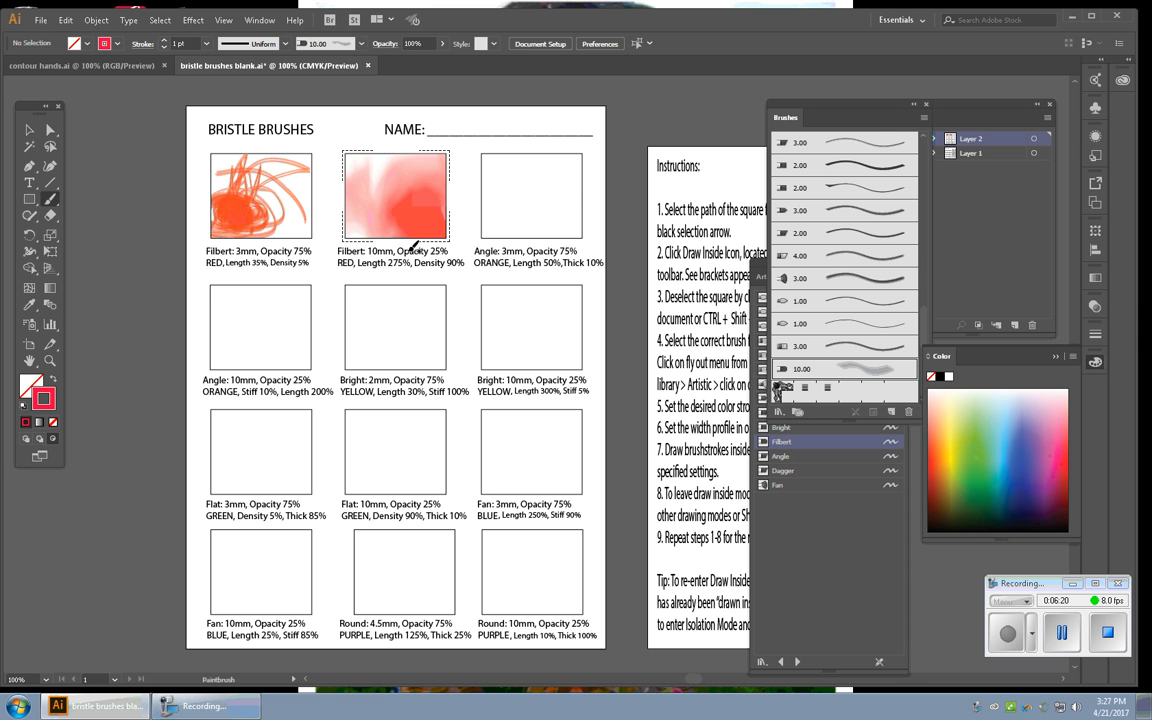
key(shift+d)
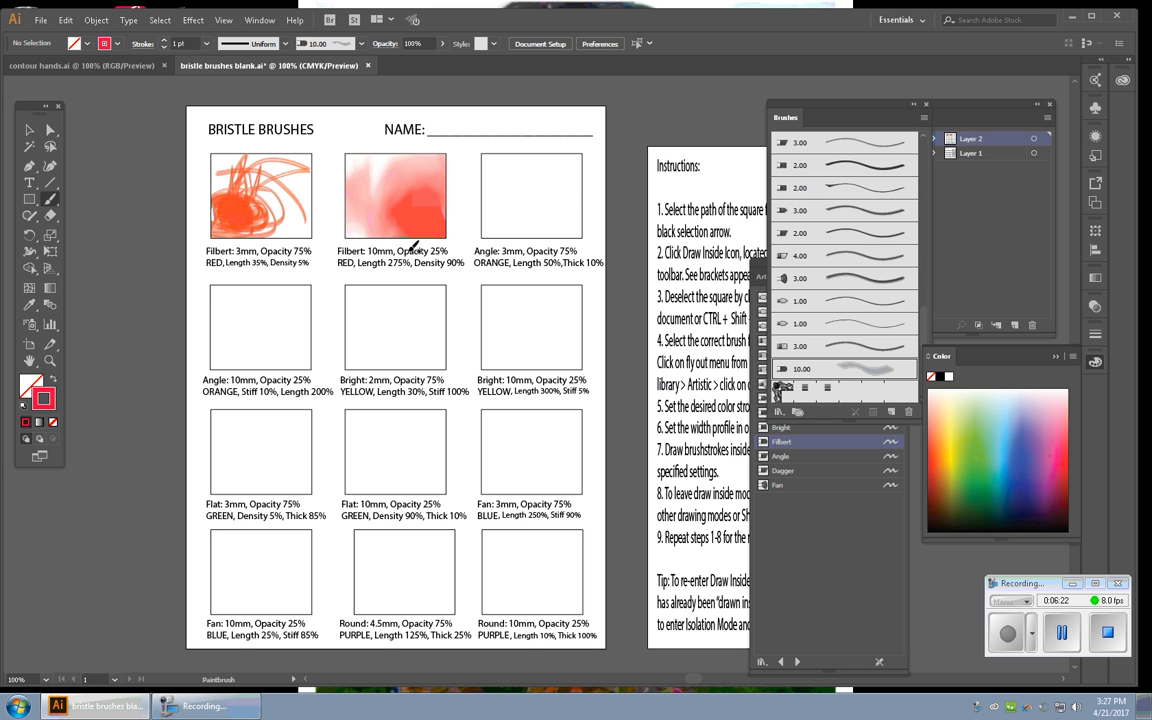
Enter Draw Inside mode on the third square of the top row and deselect its path.
click(28, 131)
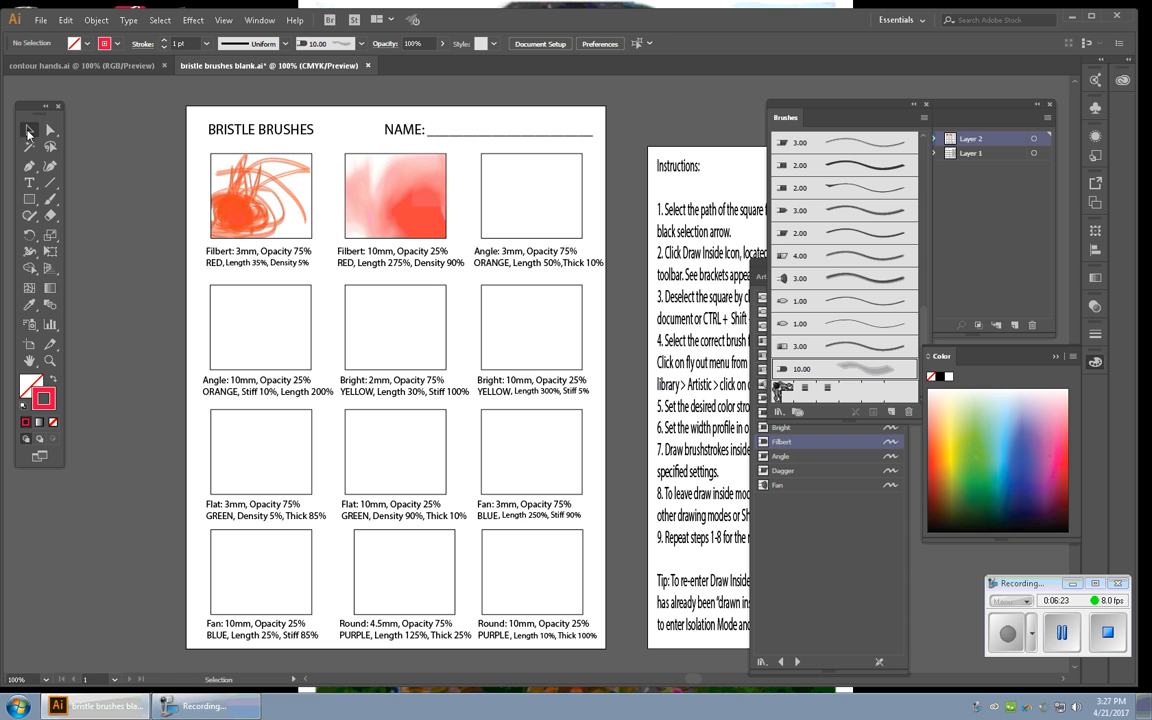
click(482, 174)
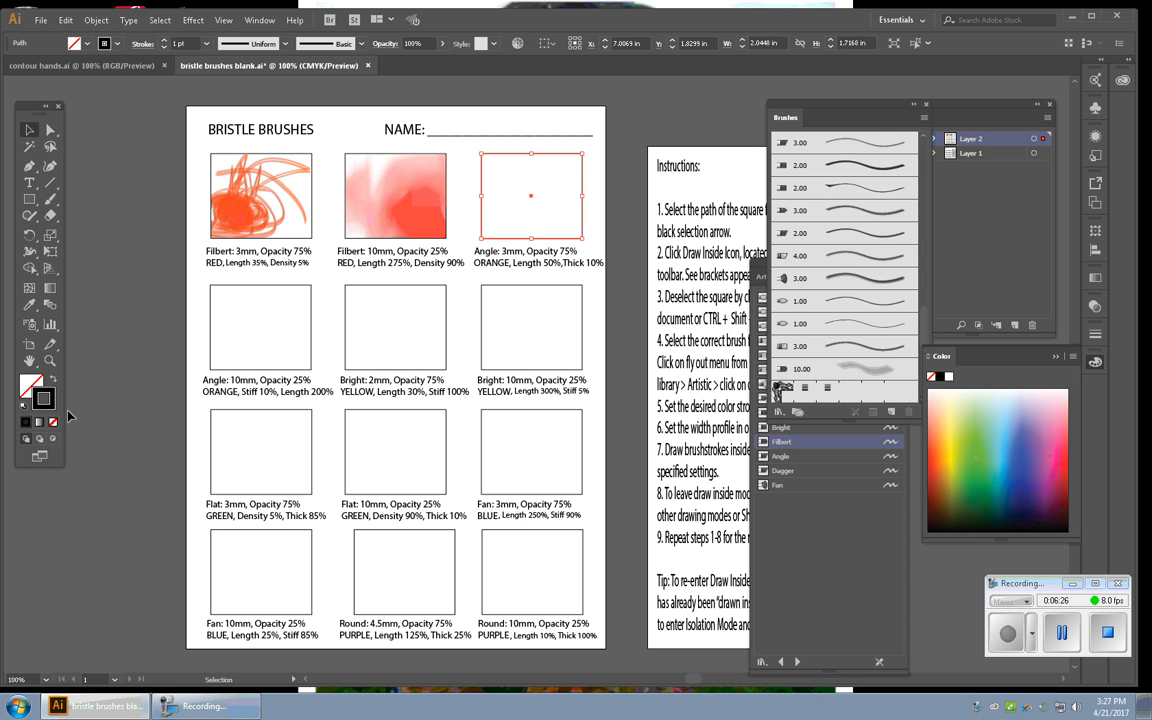
click(54, 438)
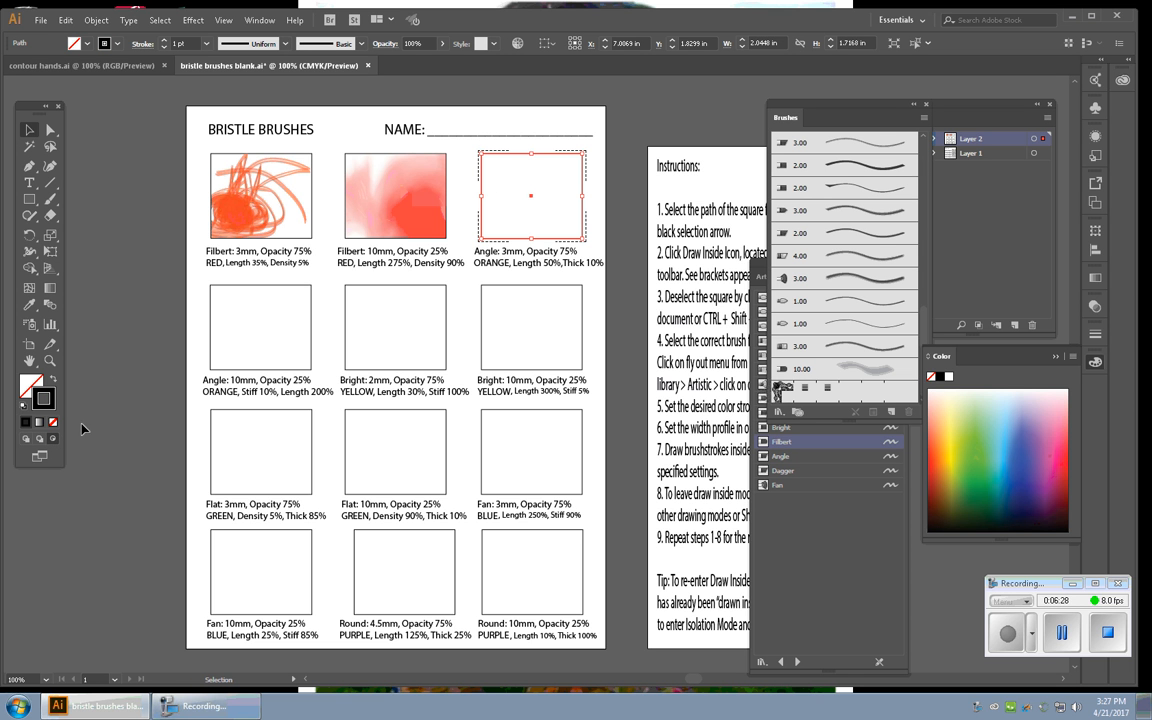
click(127, 248)
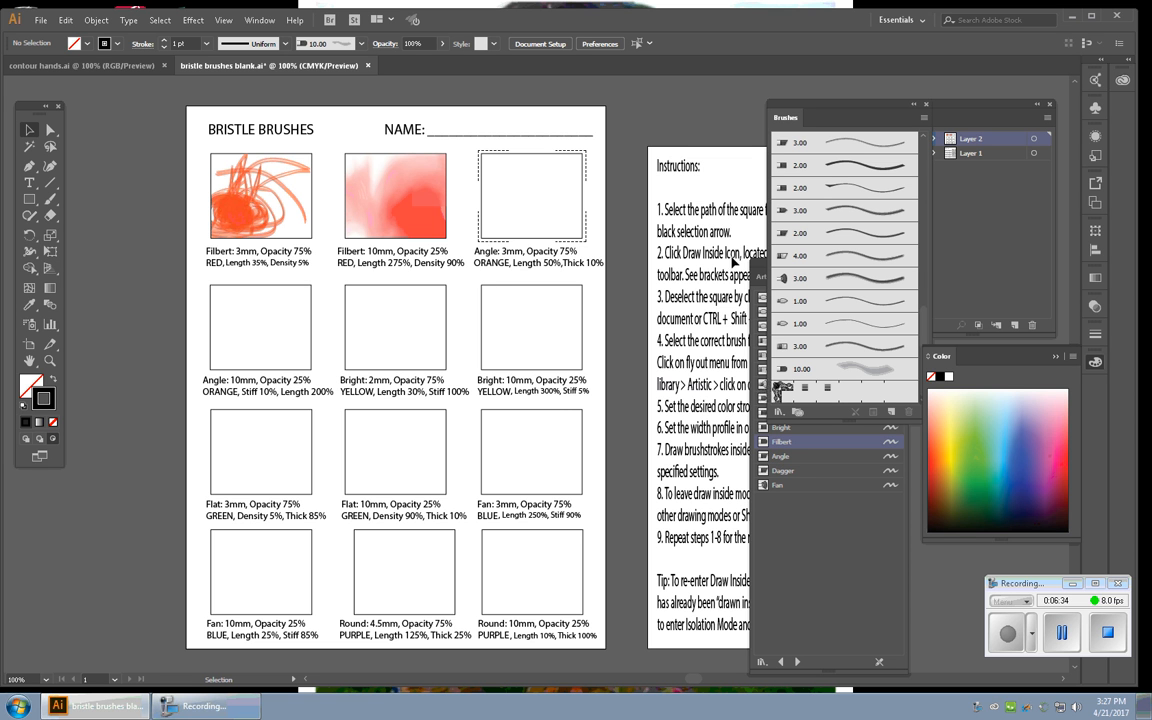
Choose the Angle brush from the Bristle Brush Library and set its bristle length to 50% and bristle thickness to 10%.
mouse_move(763, 265)
mouse_down()
mouse_move(760, 254)
mouse_move(629, 230)
mouse_up()
click(666, 418)
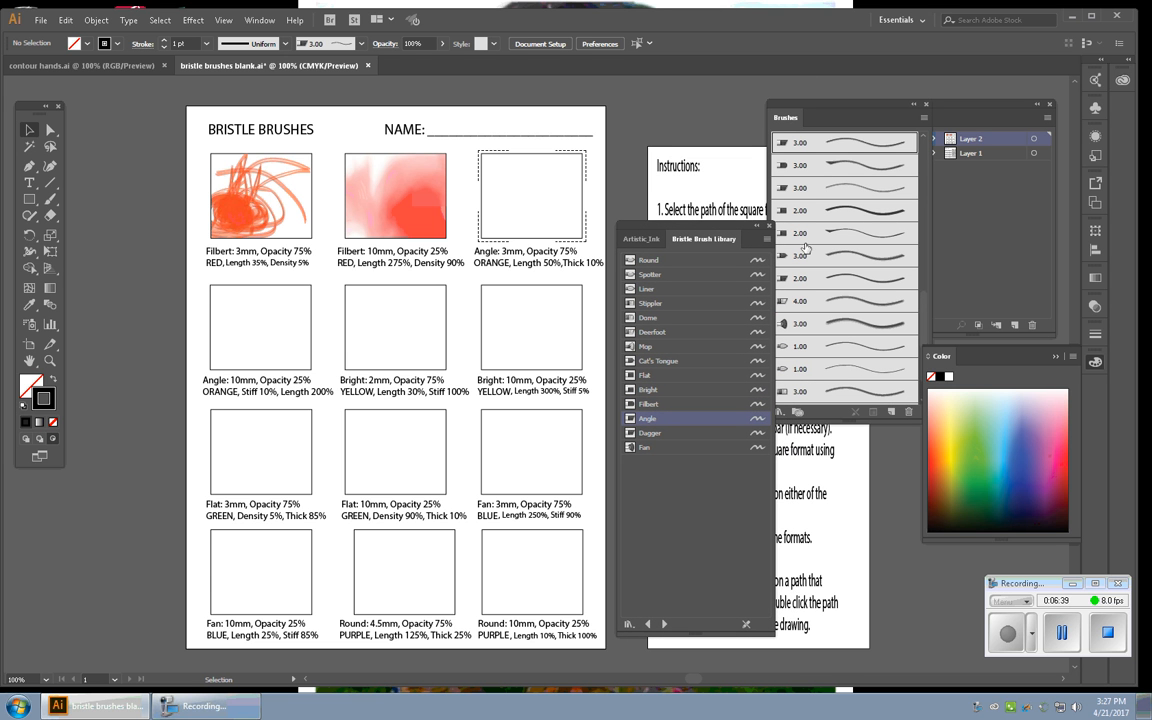
double_click(820, 149)
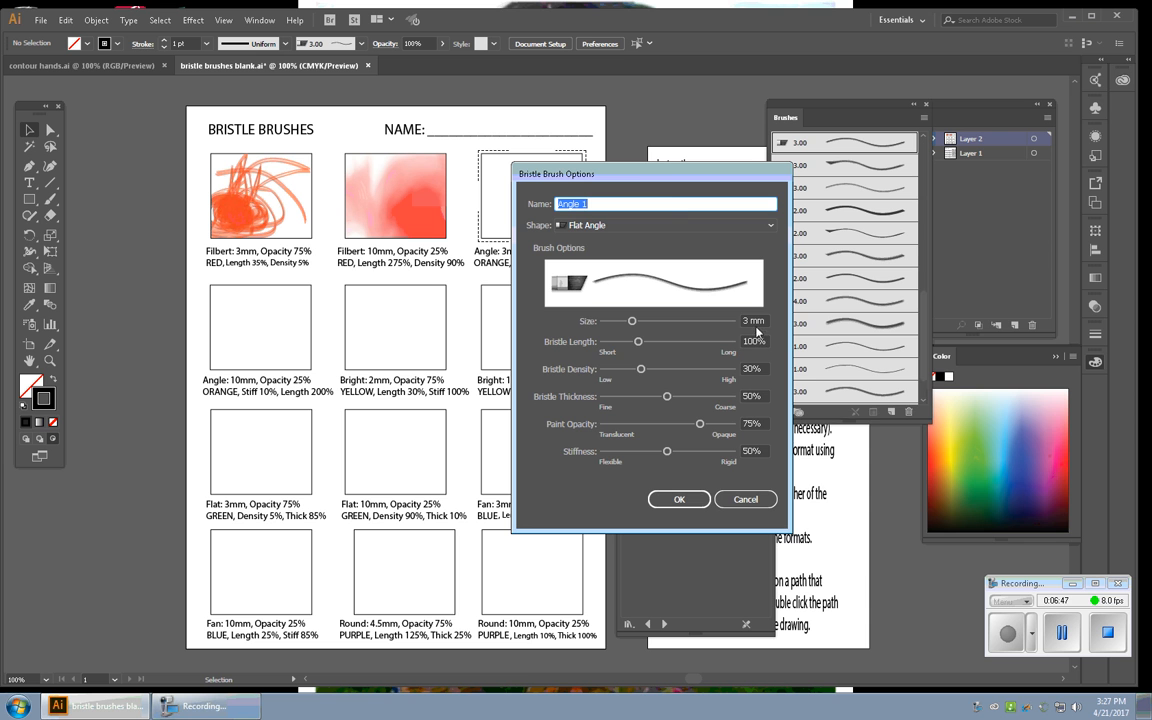
mouse_move(634, 173)
mouse_down()
mouse_move(729, 308)
mouse_move(900, 230)
mouse_up()
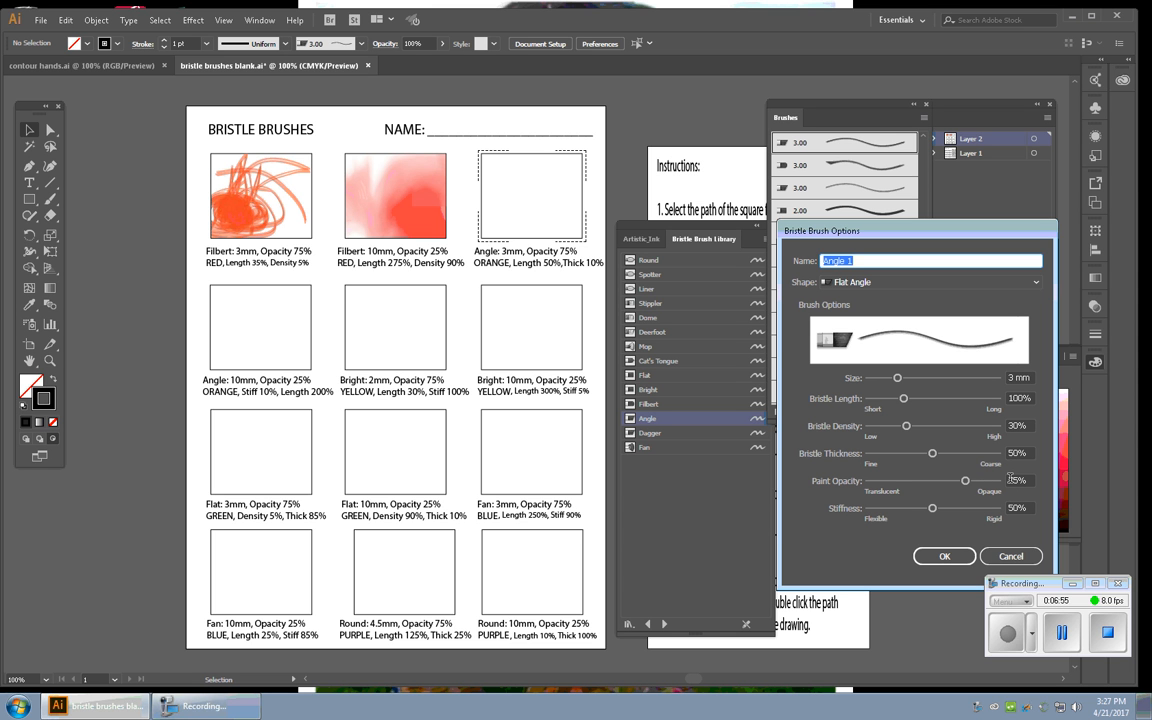
double_click(1020, 398)
text(50)
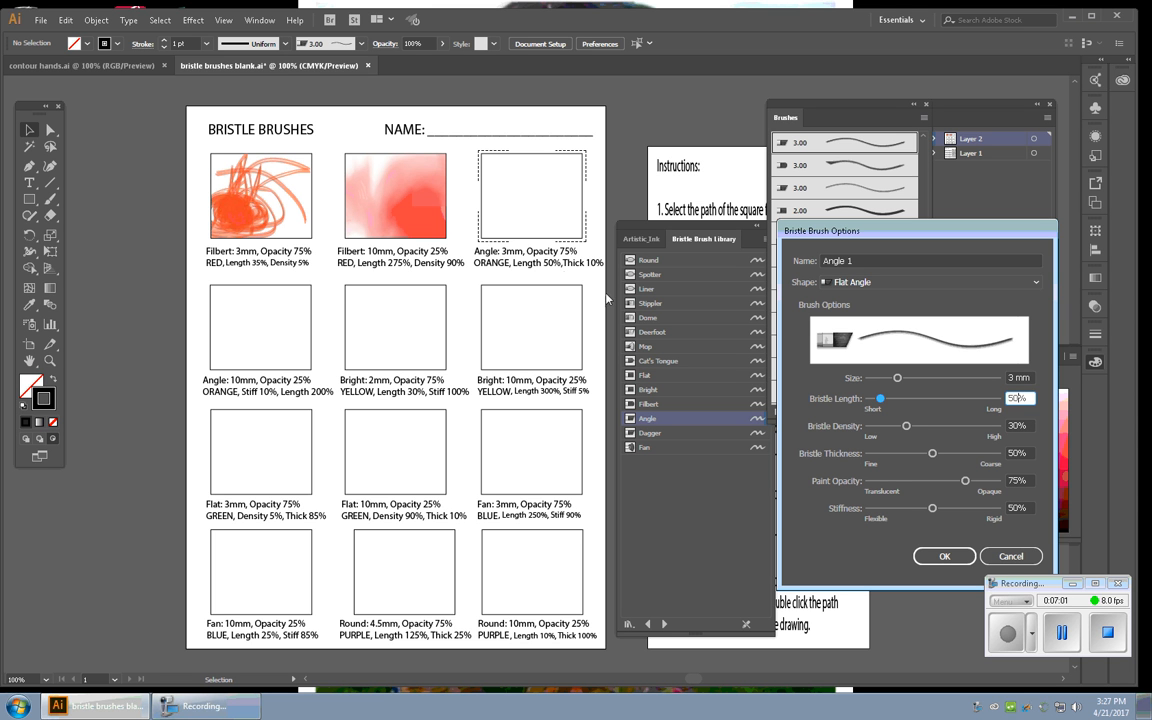
double_click(1014, 453)
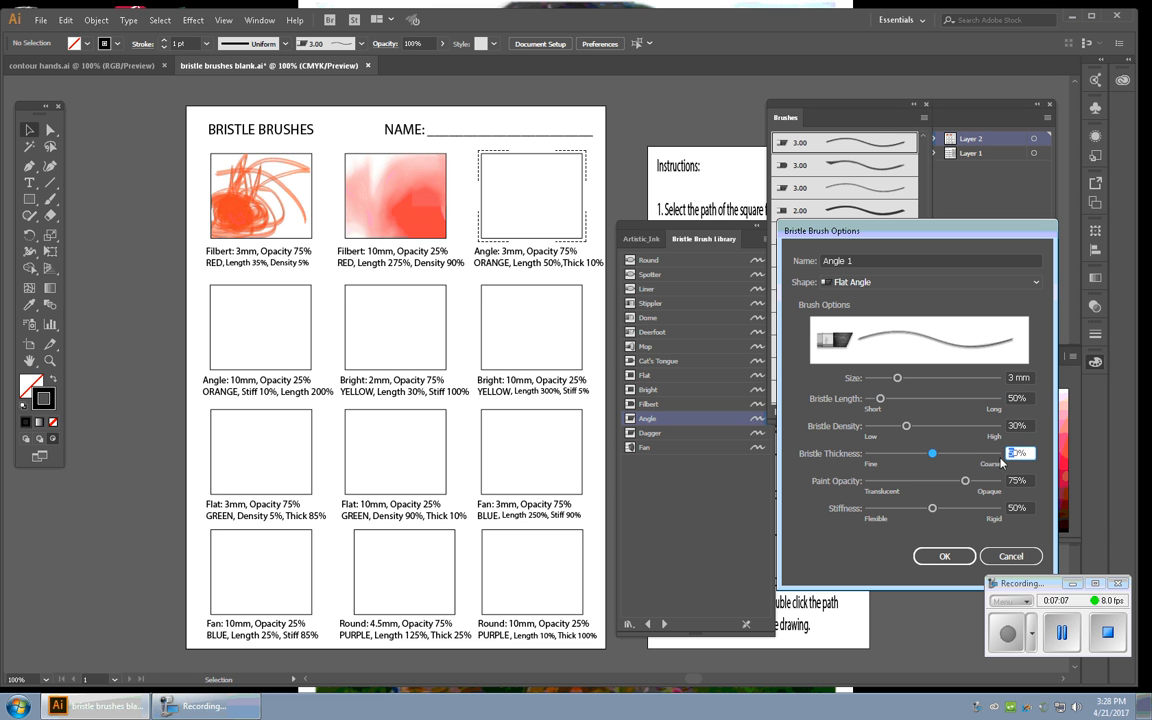
text(10)
click(946, 557)
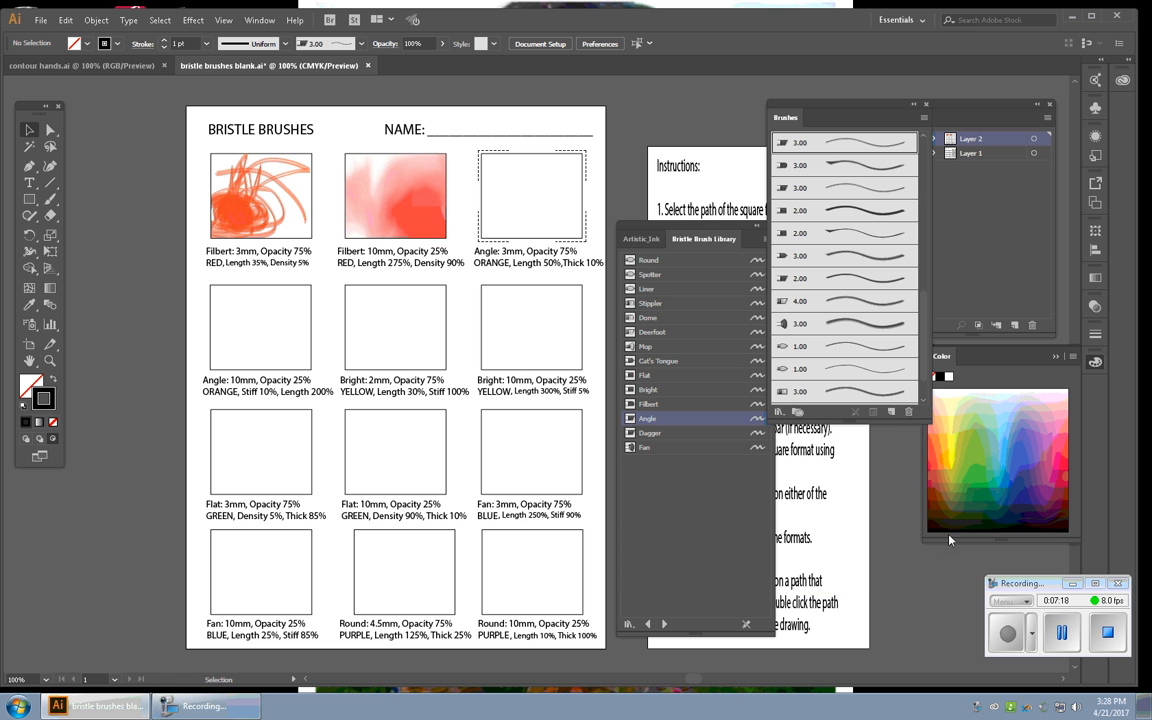
Set the stroke colour to orange, paint loose brushstrokes across the third square of the top row, and leave Draw Inside mode.
click(939, 438)
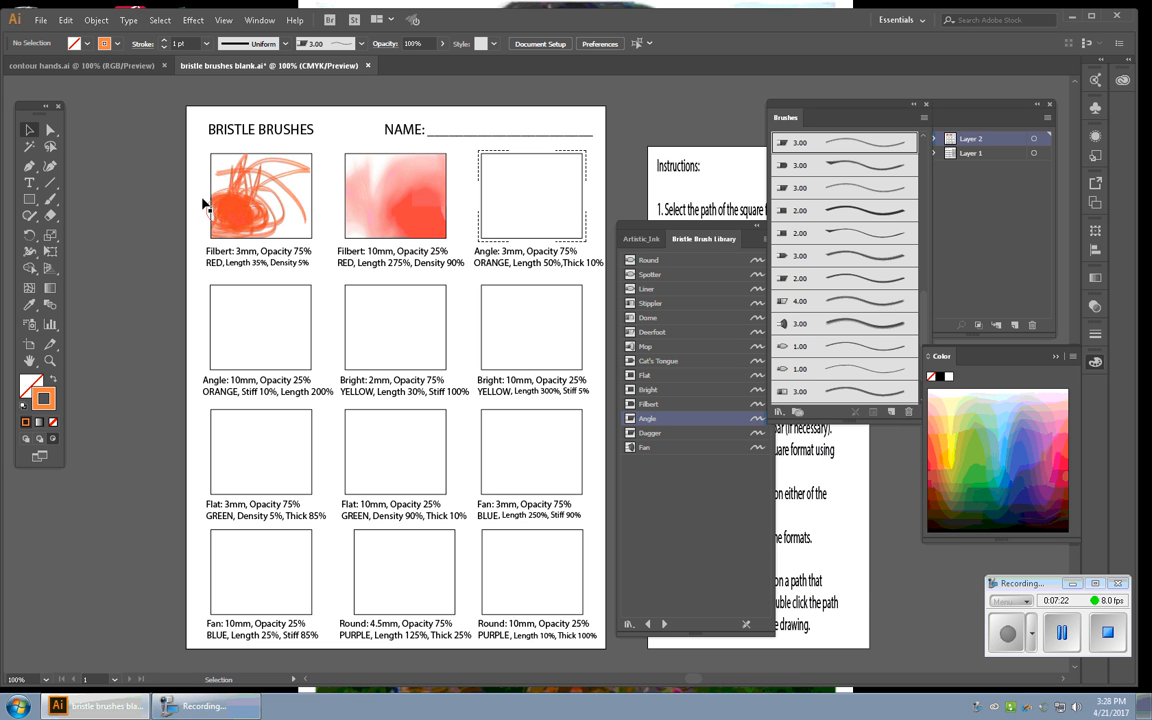
click(51, 200)
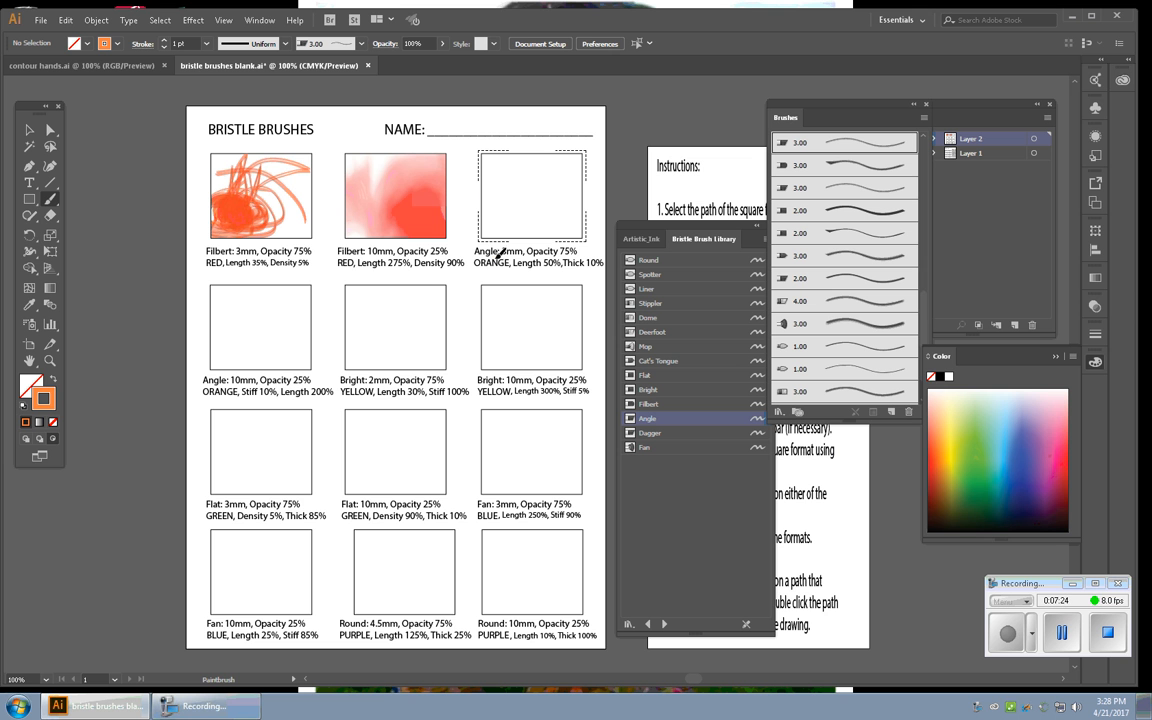
mouse_move(487, 245)
mouse_down()
mouse_move(520, 185)
mouse_move(581, 177)
mouse_move(548, 224)
mouse_move(522, 190)
mouse_move(472, 200)
mouse_up()
mouse_move(522, 236)
mouse_down()
mouse_move(495, 207)
mouse_move(489, 215)
mouse_move(507, 186)
mouse_move(492, 217)
mouse_move(535, 204)
mouse_move(522, 211)
mouse_move(496, 191)
mouse_move(536, 212)
mouse_move(510, 213)
mouse_move(502, 199)
mouse_move(516, 226)
mouse_move(495, 184)
mouse_move(526, 216)
mouse_move(499, 188)
mouse_move(511, 224)
mouse_move(485, 232)
mouse_move(510, 230)
mouse_move(526, 209)
mouse_move(500, 211)
mouse_move(502, 233)
mouse_move(532, 208)
mouse_move(524, 203)
mouse_move(502, 238)
mouse_move(525, 210)
mouse_move(519, 227)
mouse_move(563, 248)
mouse_move(550, 177)
mouse_move(567, 239)
mouse_move(517, 212)
mouse_move(549, 178)
mouse_move(585, 188)
mouse_move(562, 245)
mouse_up()
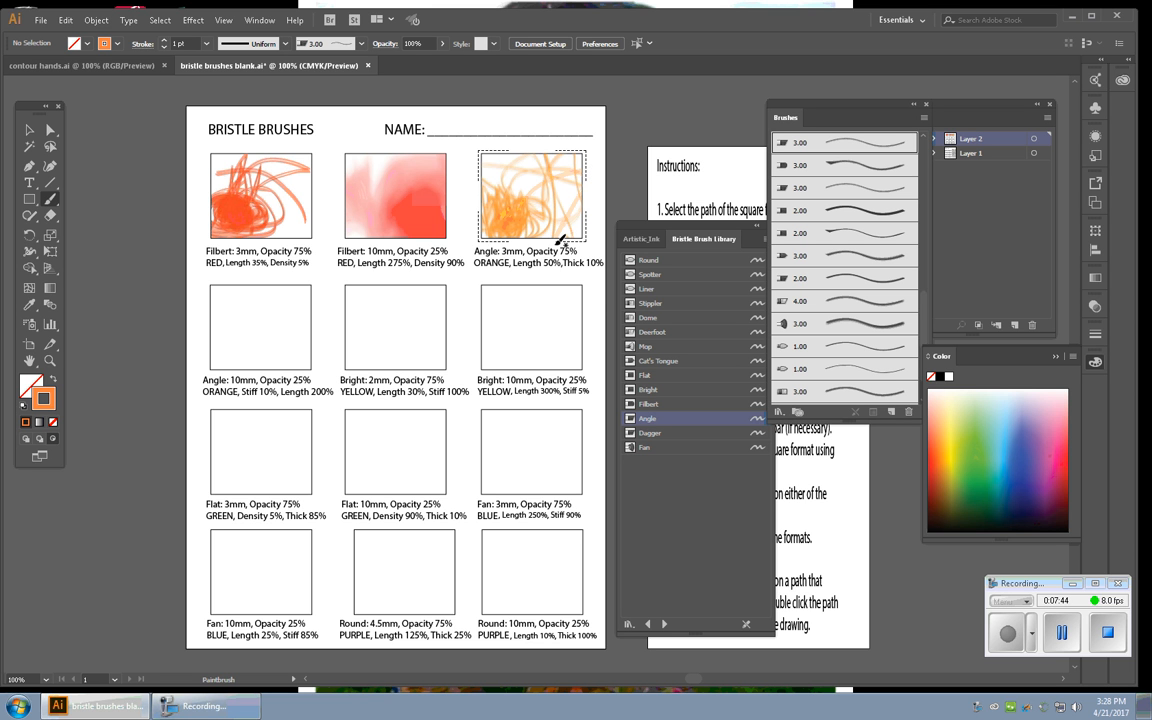
key(shift+d)
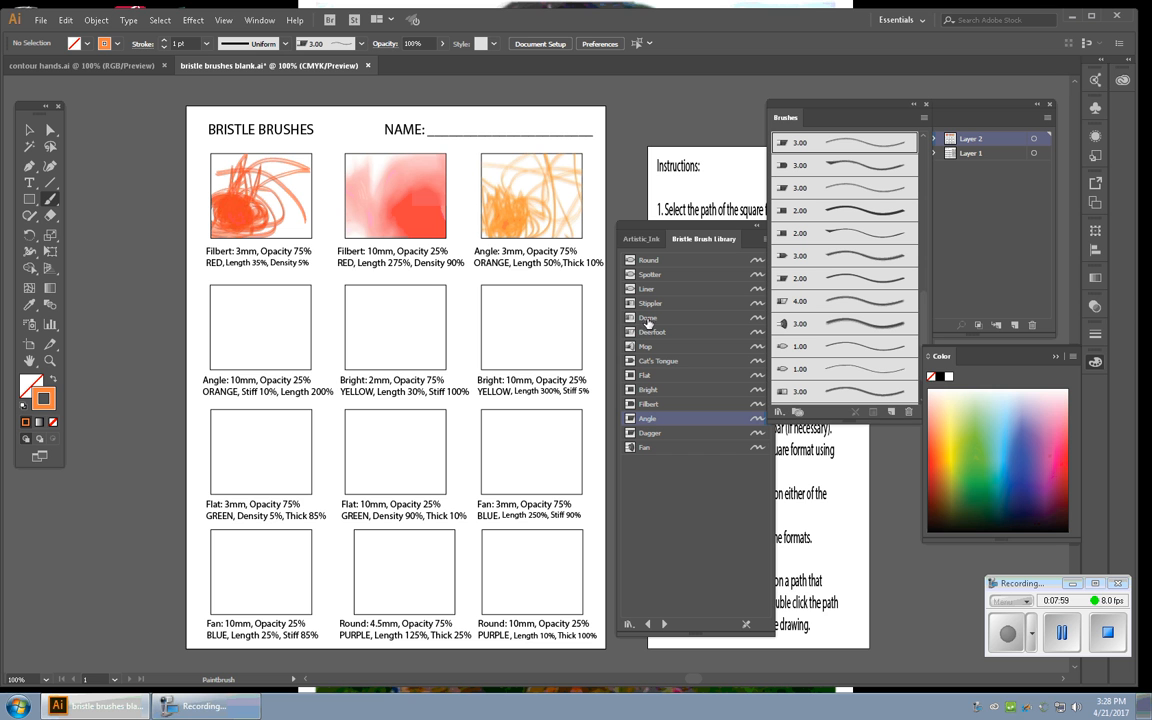
Add another Angle brush from the Bristle Brush Library and set its size to 10 mm.
click(664, 421)
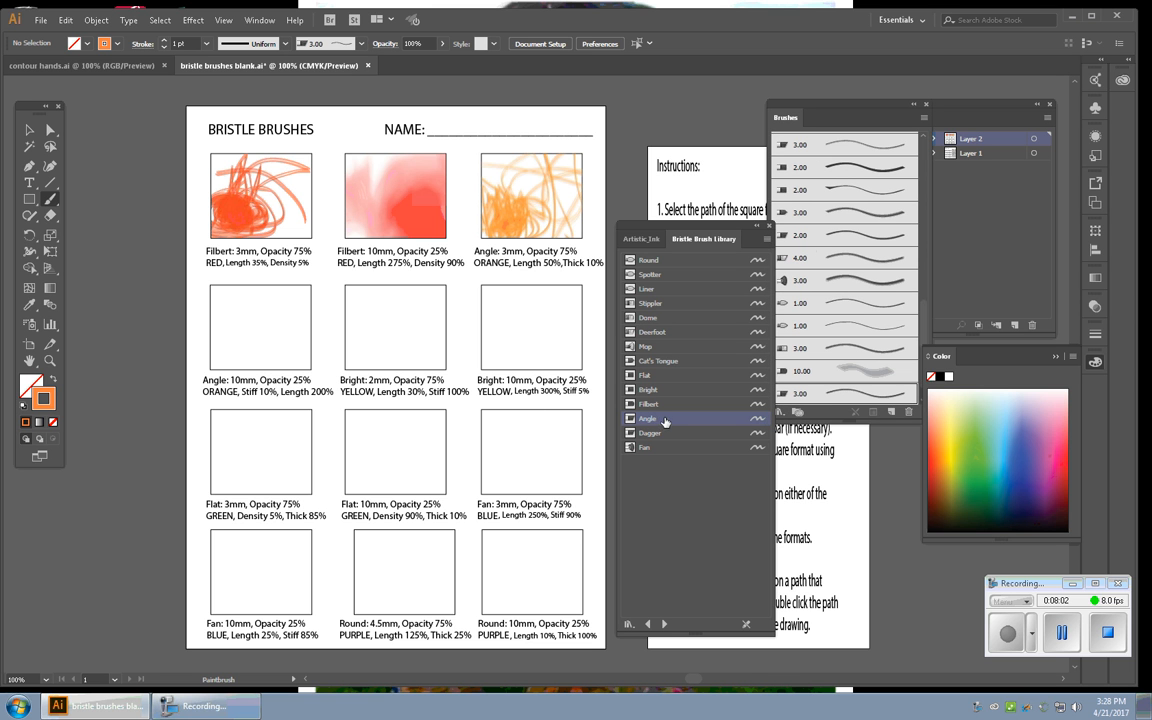
double_click(847, 397)
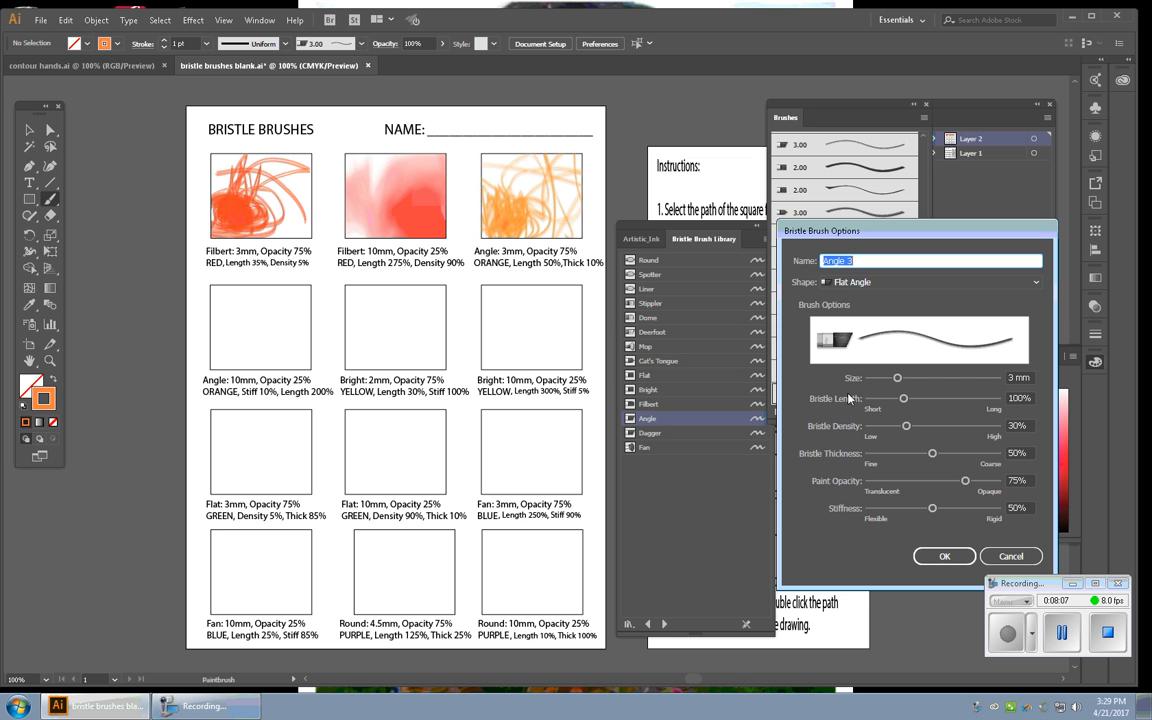
drag(898, 380, 982, 379)
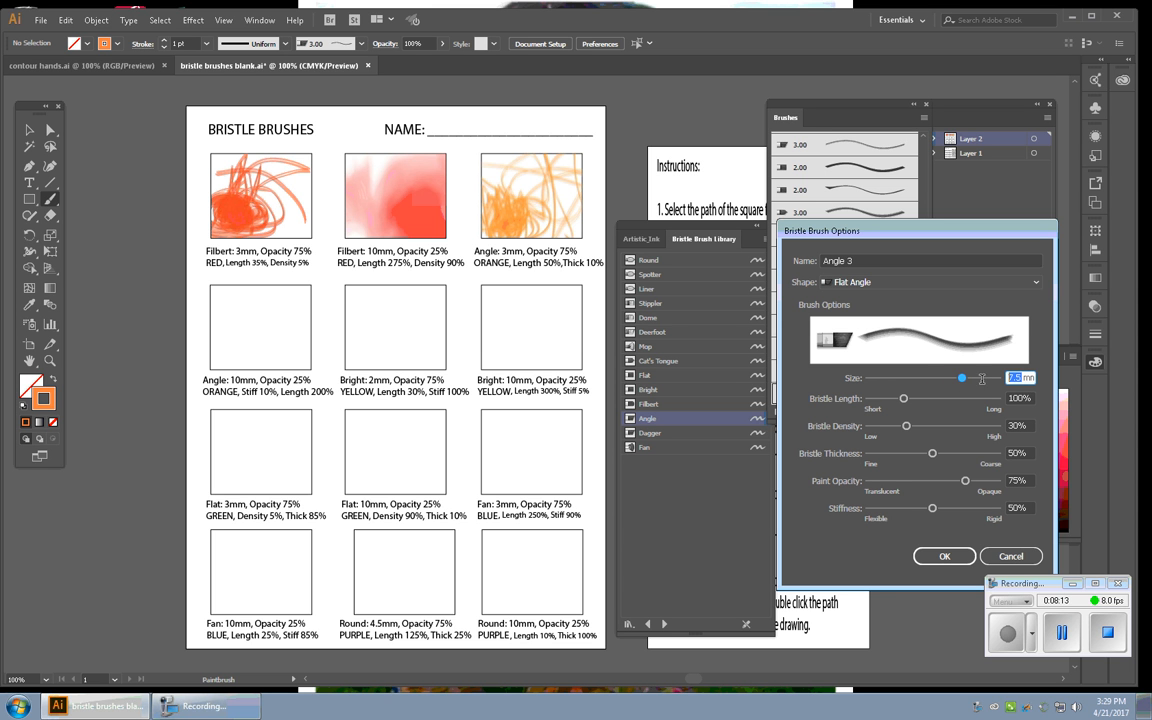
text(10)
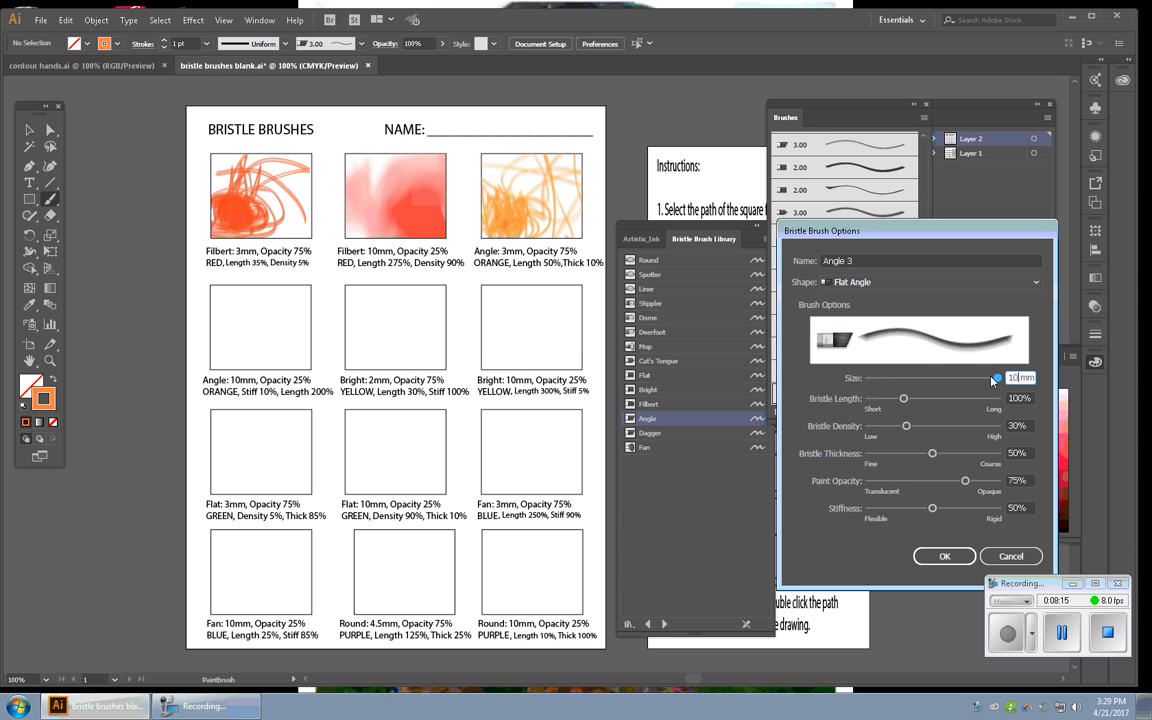